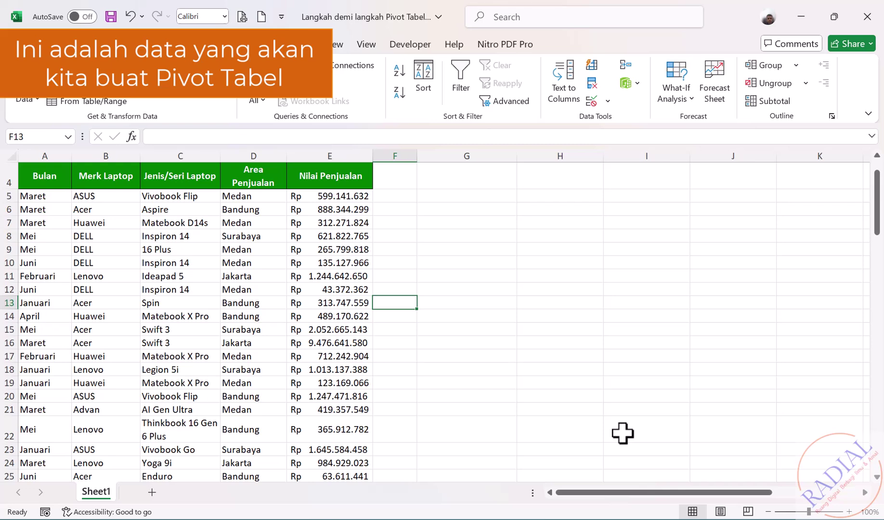
Insert a PivotTable from the whole sales table A4:E104, placed on the existing worksheet at cell G6.
mouse_move(879, 219)
mouse_down()
mouse_move(872, 470)
mouse_move(875, 201)
mouse_up()
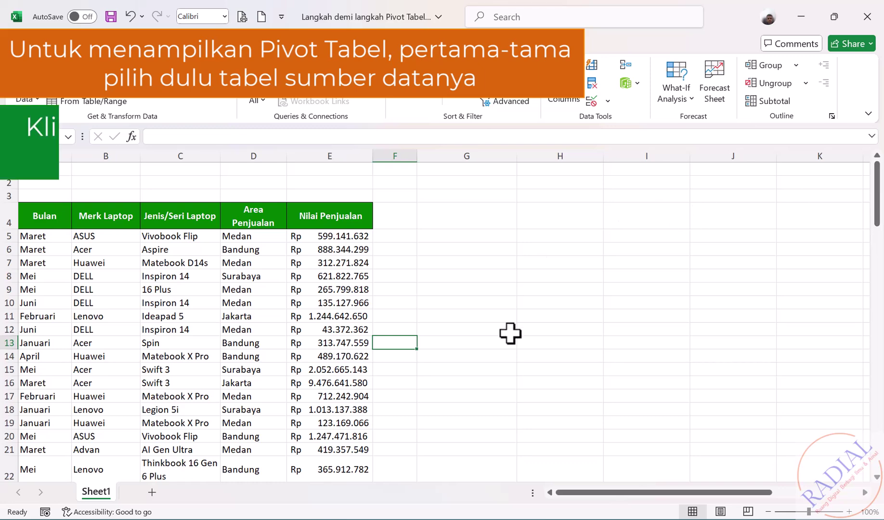
click(163, 330)
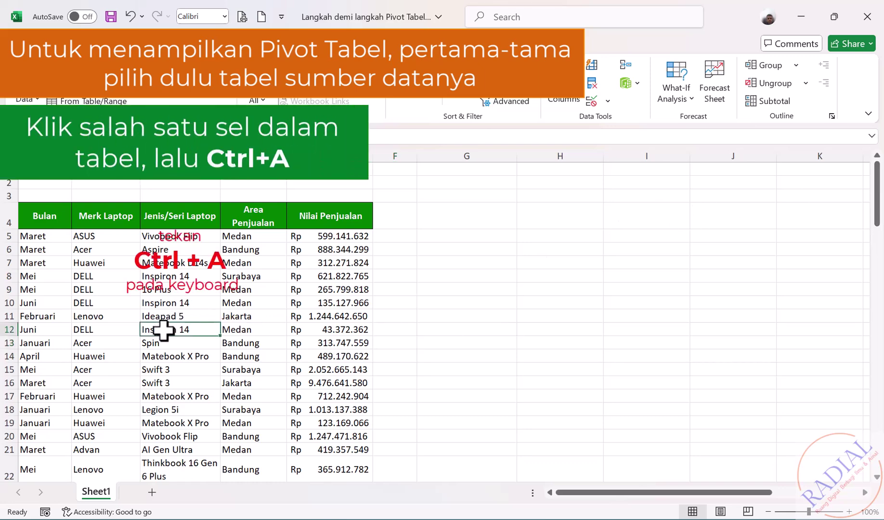
key(ctrl+a)
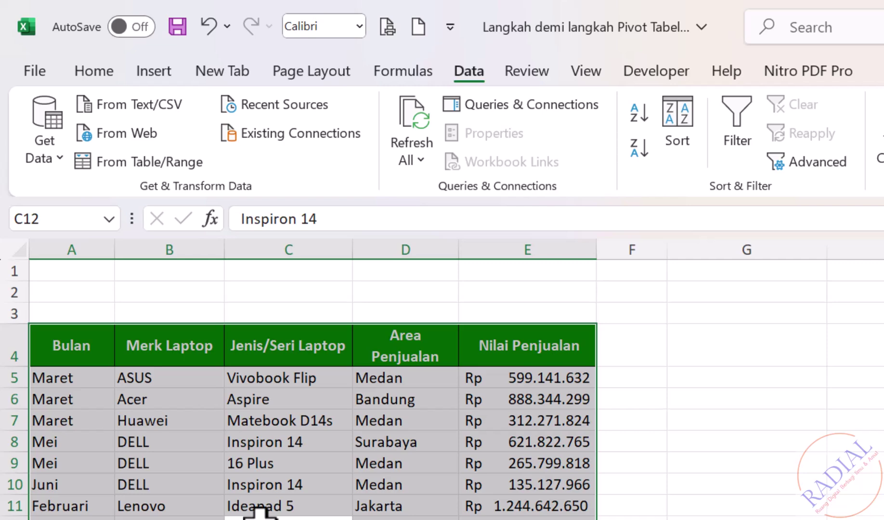
click(154, 71)
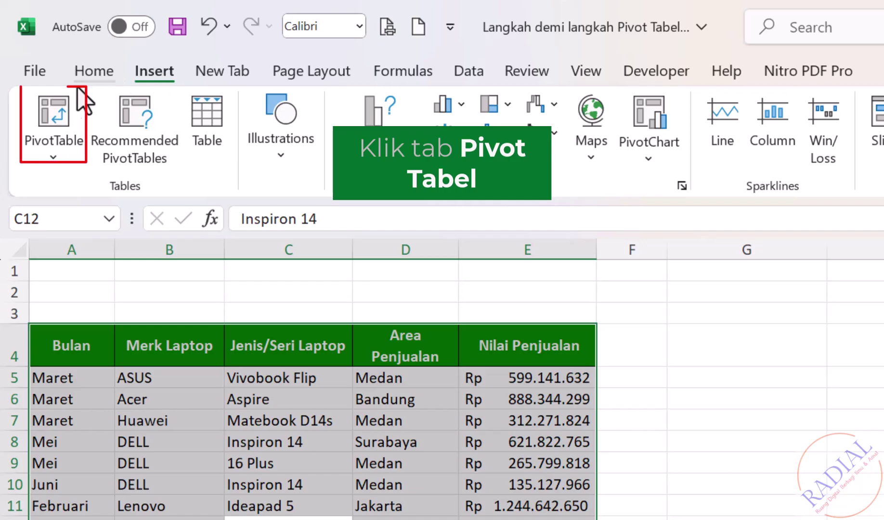
click(44, 128)
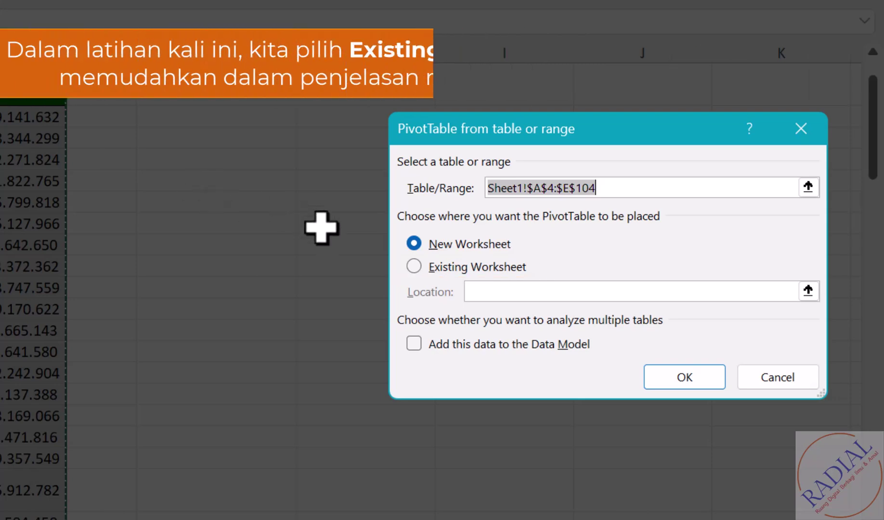
click(413, 268)
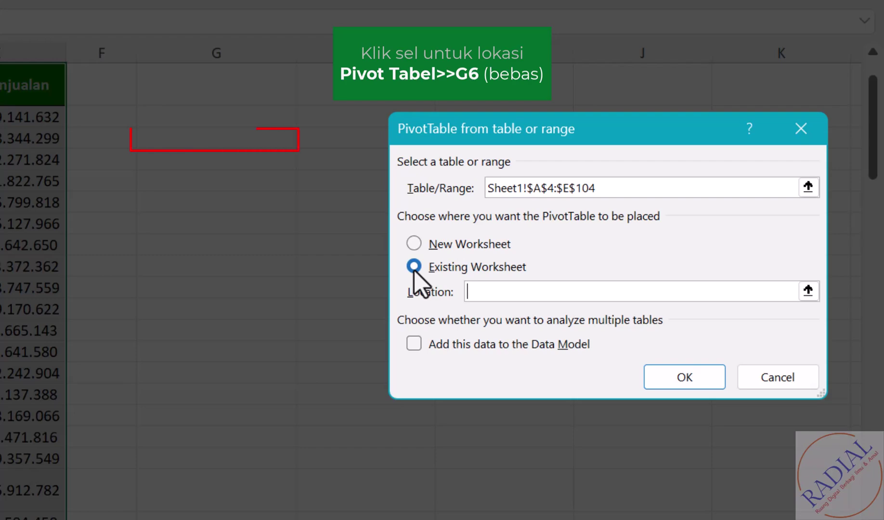
click(182, 141)
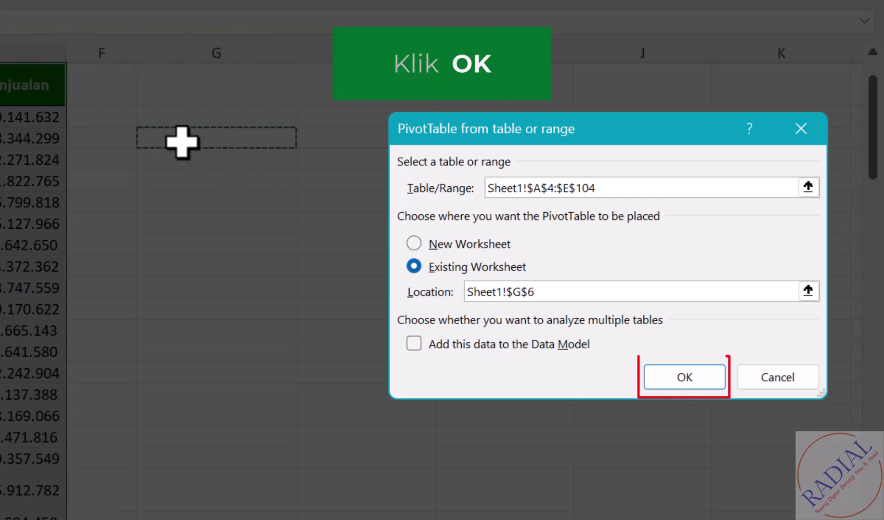
click(684, 377)
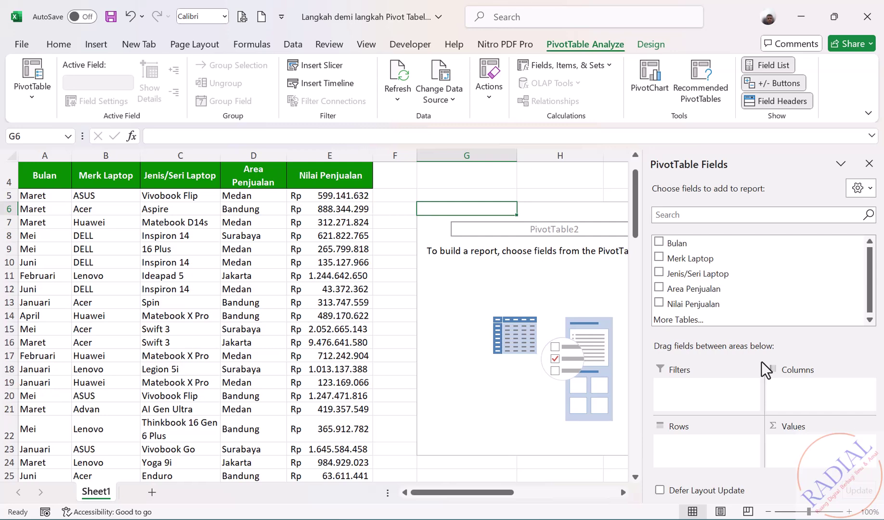
Lay out the PivotTable with Merk Laptop as rows, Area Penjualan as columns and Nilai Penjualan as values.
drag(751, 259, 701, 473)
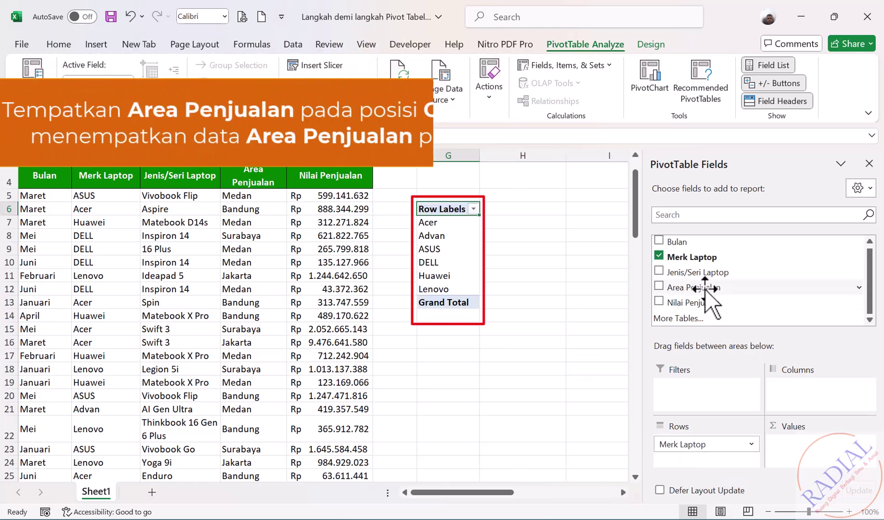
drag(705, 288, 854, 426)
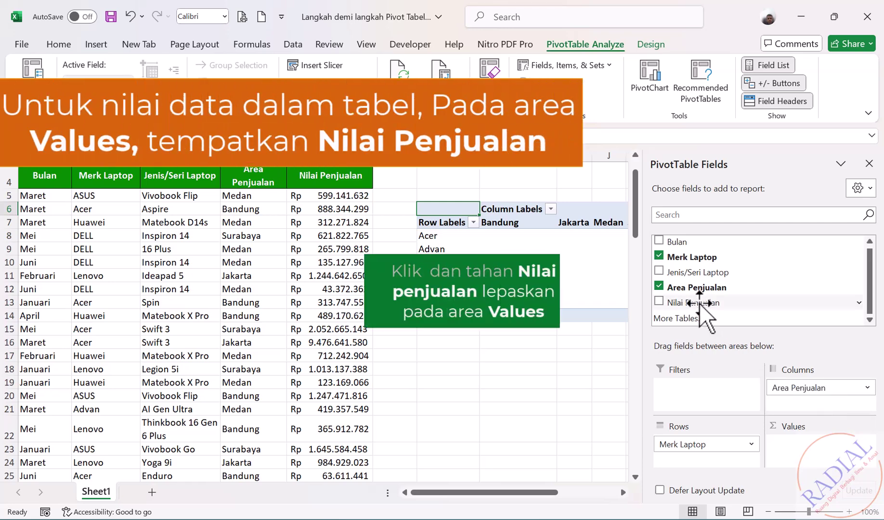
drag(699, 303, 795, 462)
drag(477, 497, 556, 496)
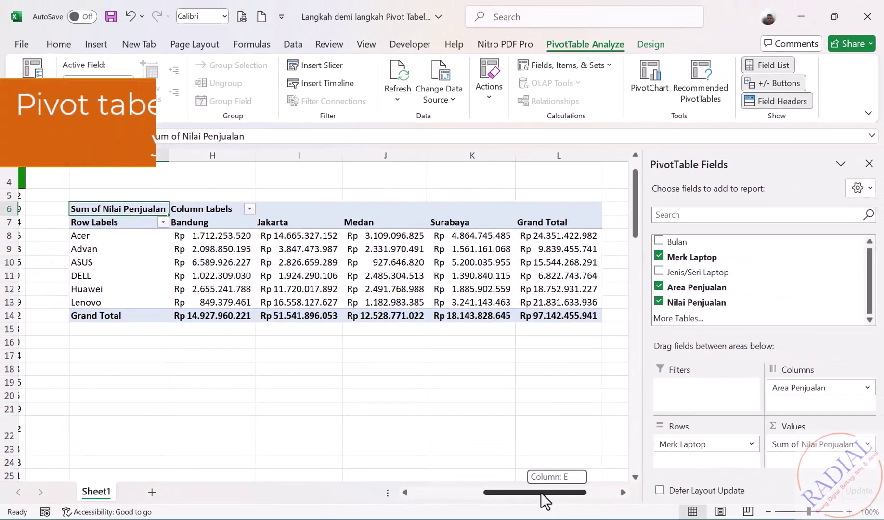
drag(540, 492, 538, 492)
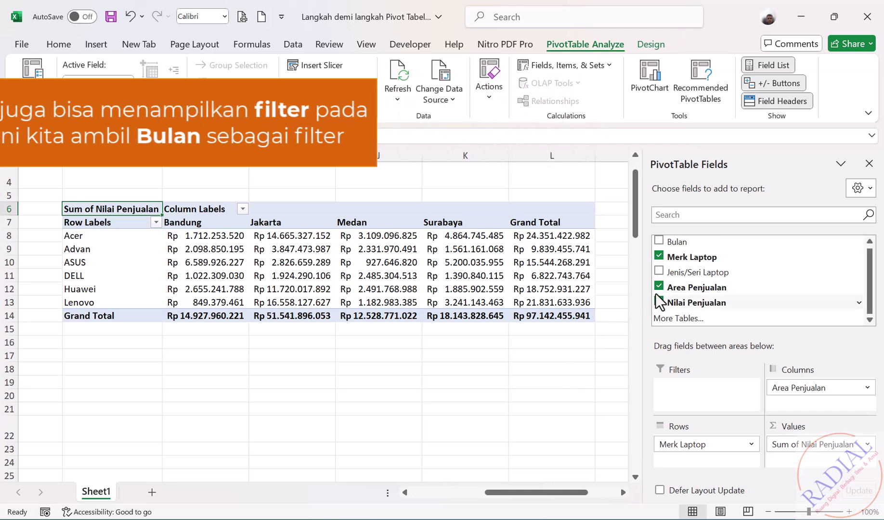
Add Bulan as the PivotTable's report filter, enable multiple item selection and show only Januari.
drag(678, 240, 704, 412)
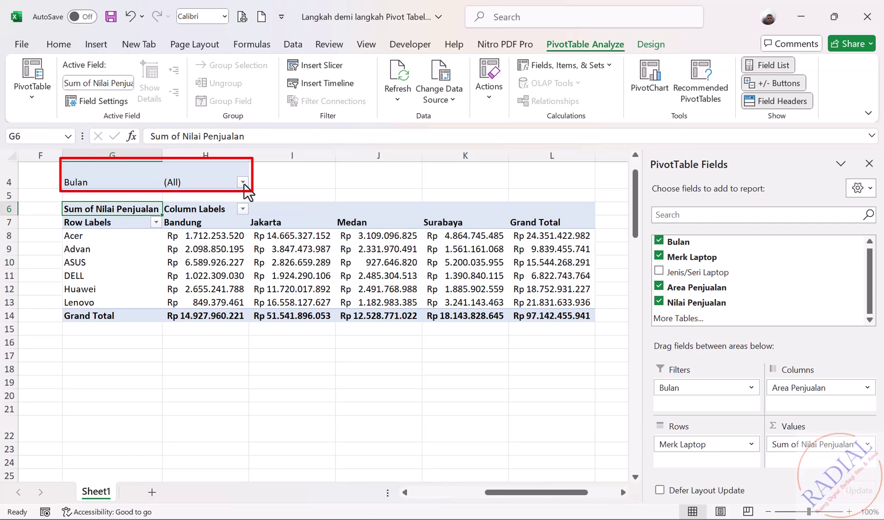
click(242, 182)
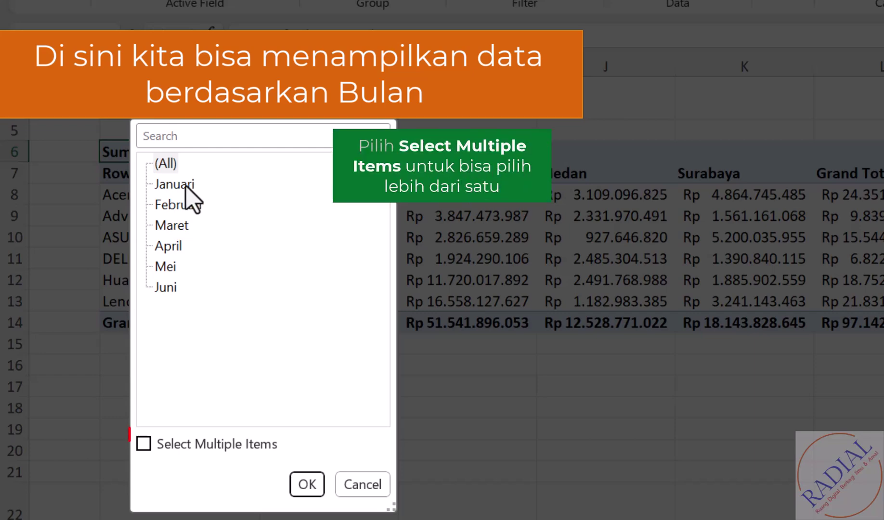
click(144, 444)
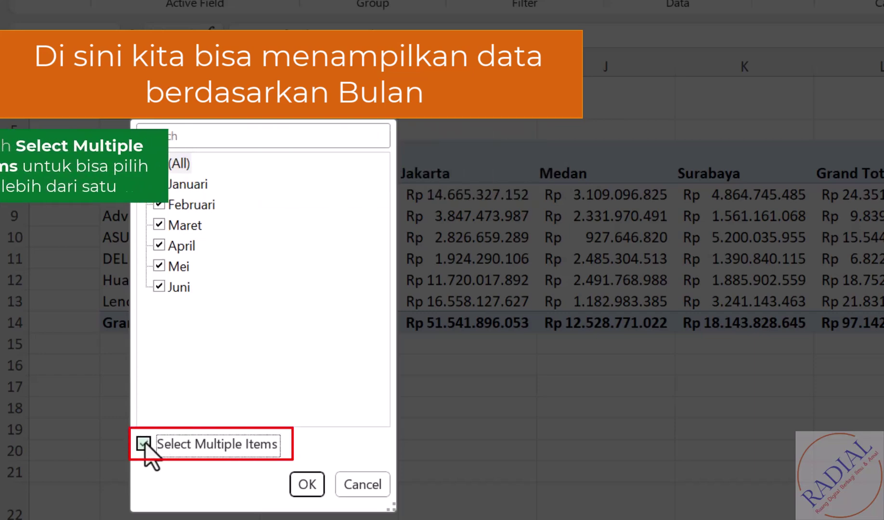
click(159, 163)
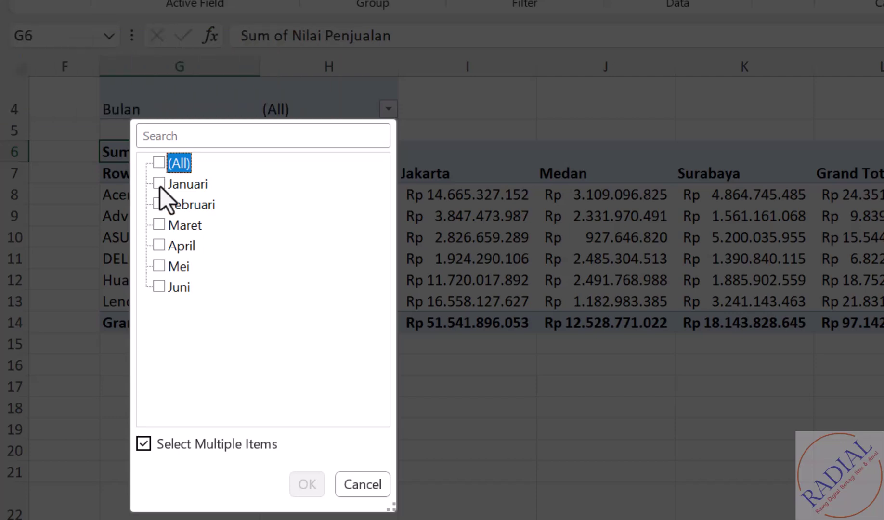
click(160, 187)
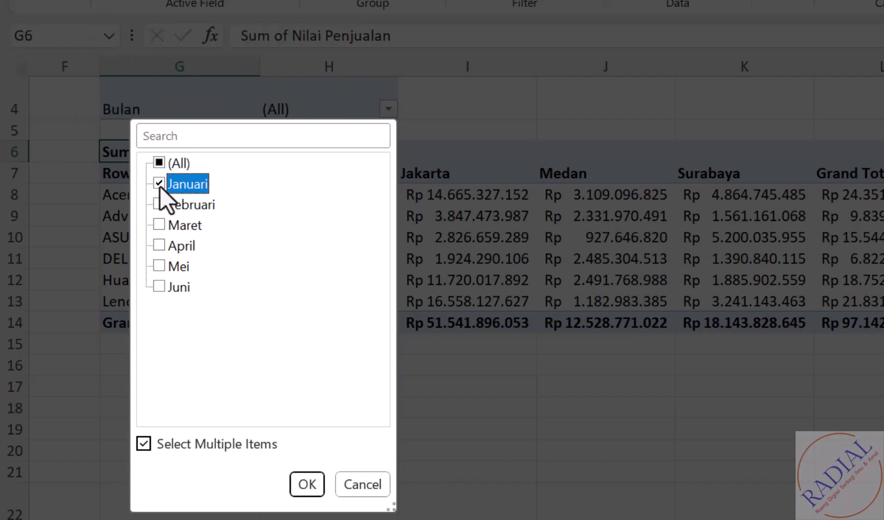
click(304, 494)
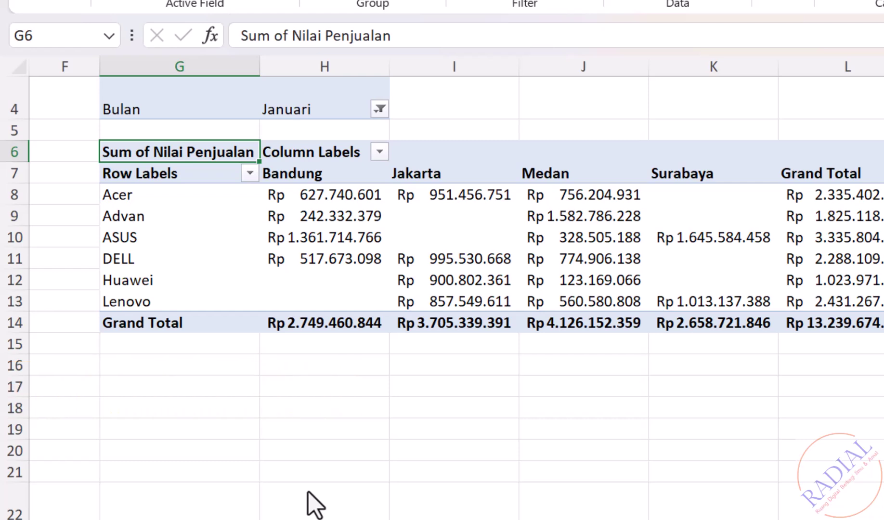
Switch the PivotTable's Bulan filter from Januari to Februari only.
click(380, 110)
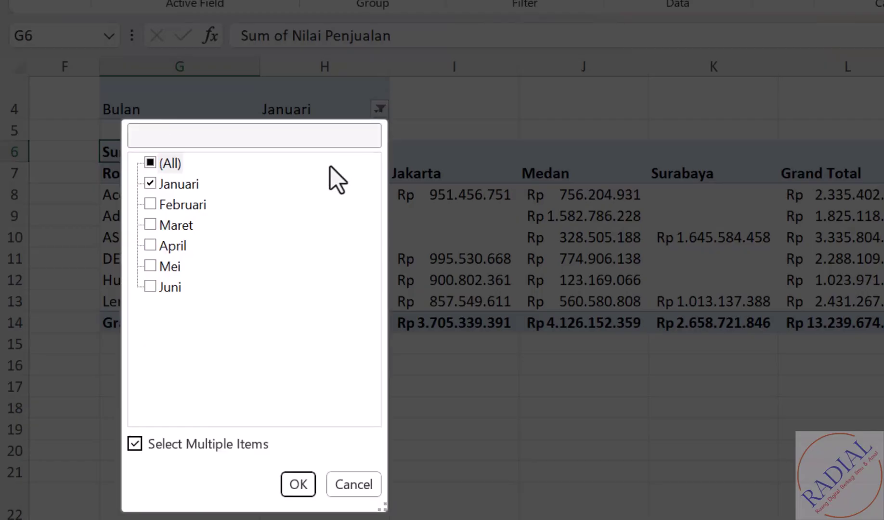
click(153, 189)
click(152, 209)
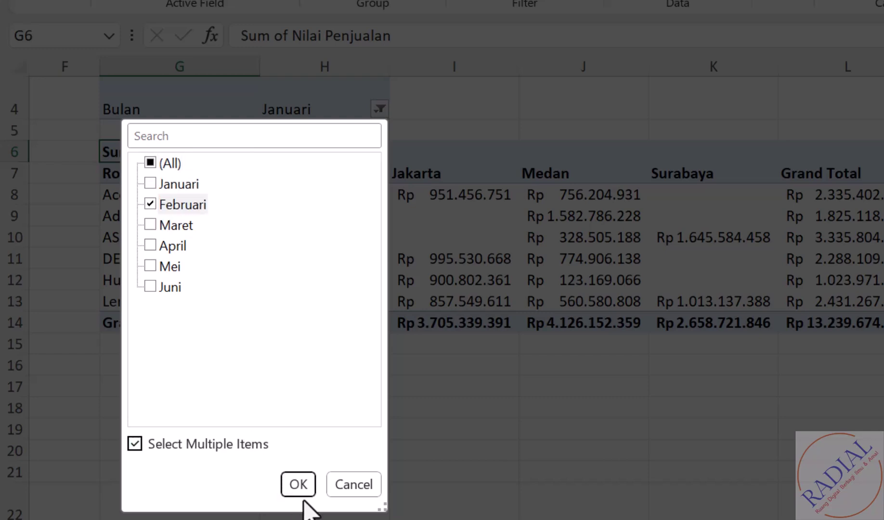
click(298, 485)
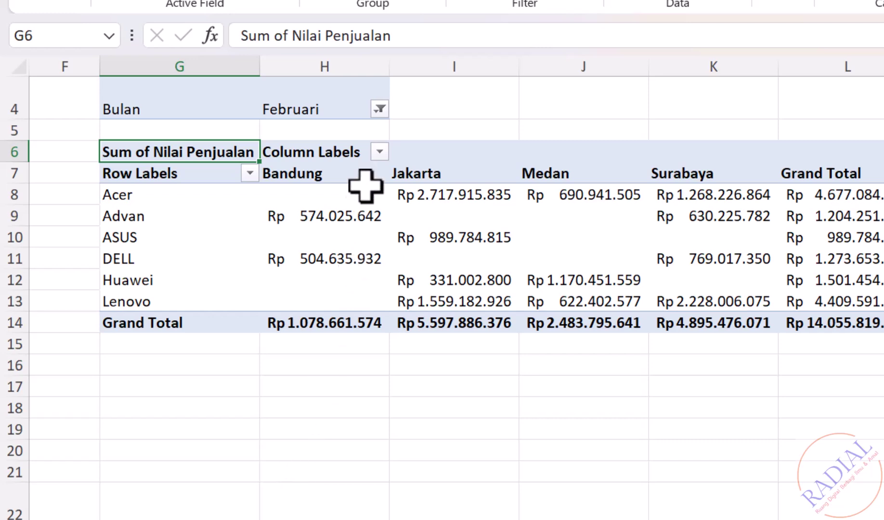
Change the Bulan report filter so the PivotTable shows only the Maret sales.
click(379, 109)
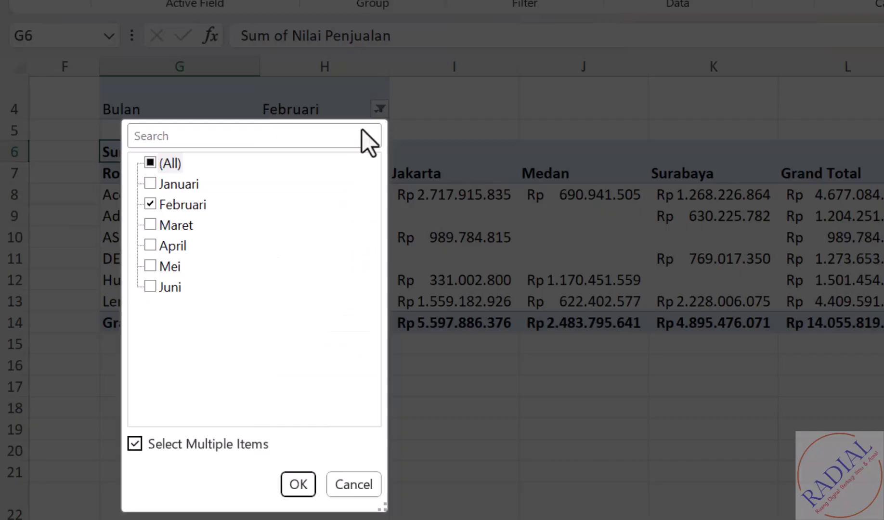
click(151, 204)
click(150, 224)
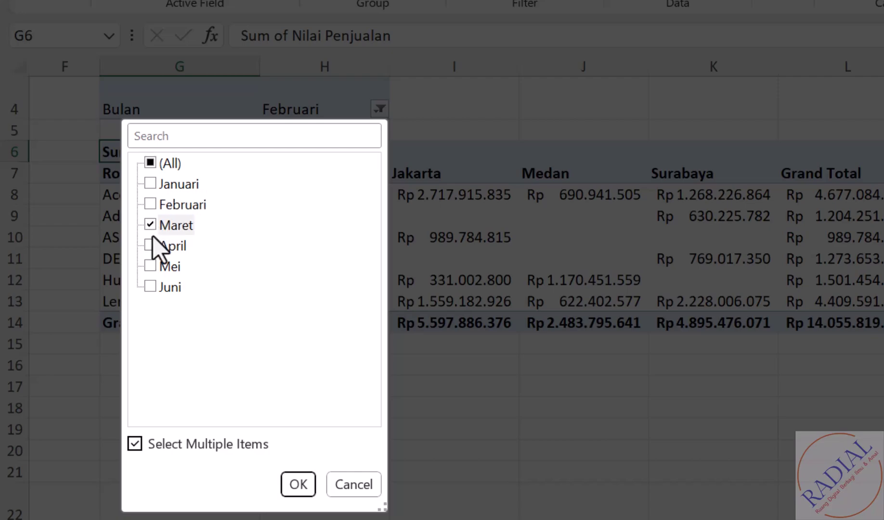
click(298, 484)
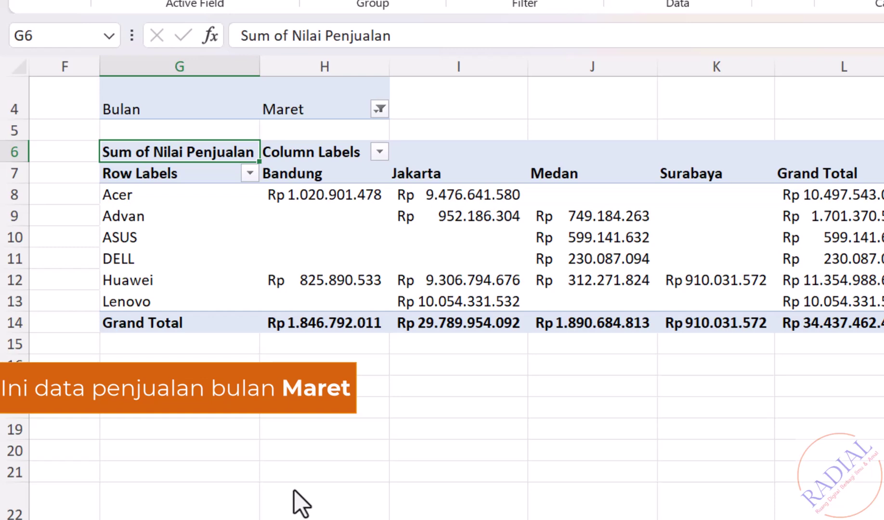
Set the Bulan filter to April alone, removing Maret from the selection.
click(375, 102)
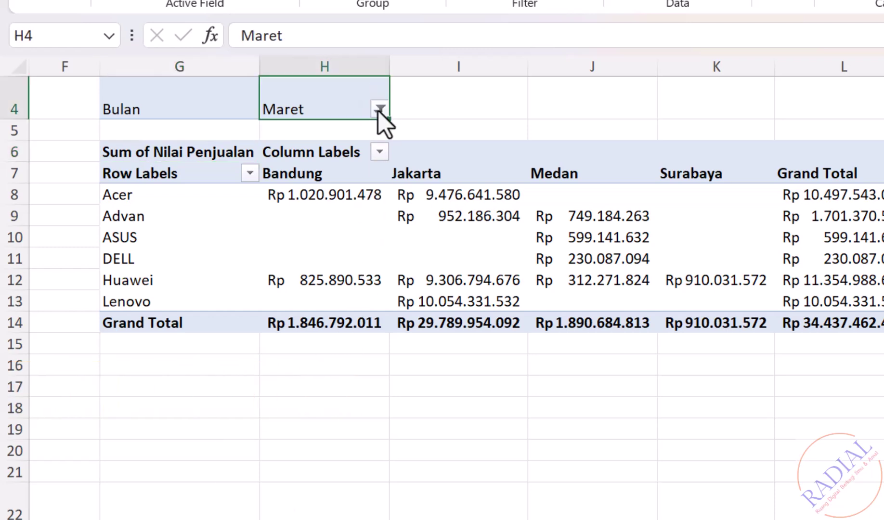
click(380, 109)
click(163, 246)
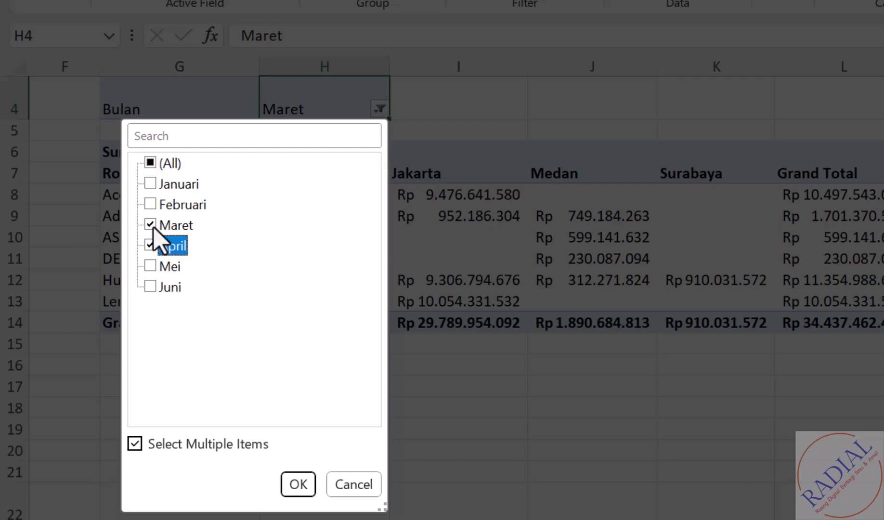
click(163, 226)
click(296, 484)
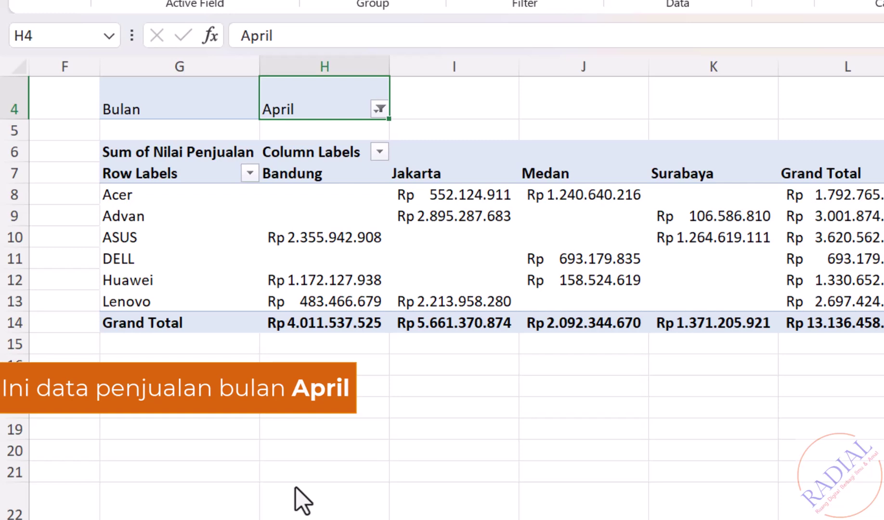
Replace April with Mei as the only month selected in the Bulan filter.
click(380, 109)
click(164, 245)
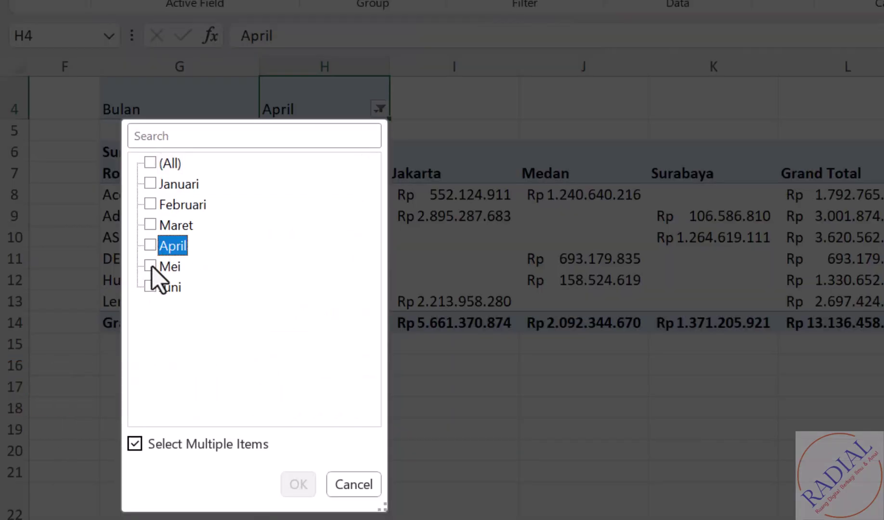
click(164, 267)
click(298, 485)
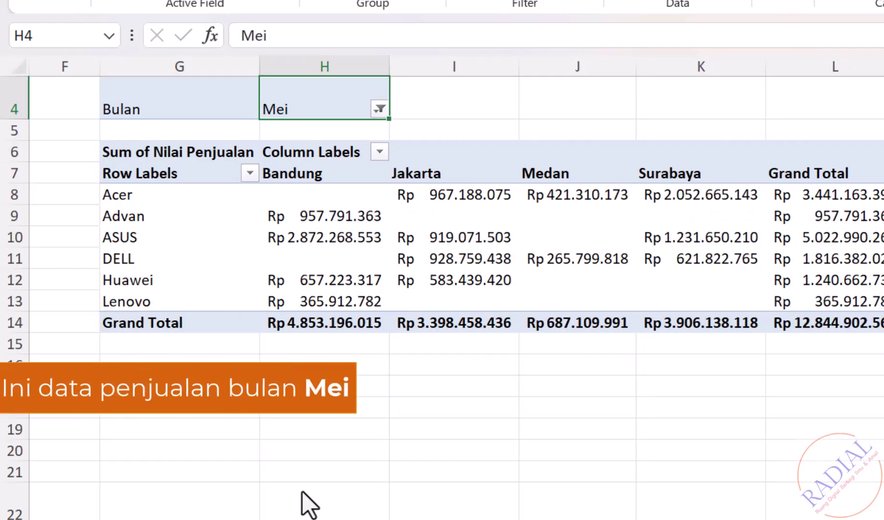
Add Juni to the Bulan filter and remove Mei, so that only the Juni sales are shown.
click(380, 110)
click(150, 287)
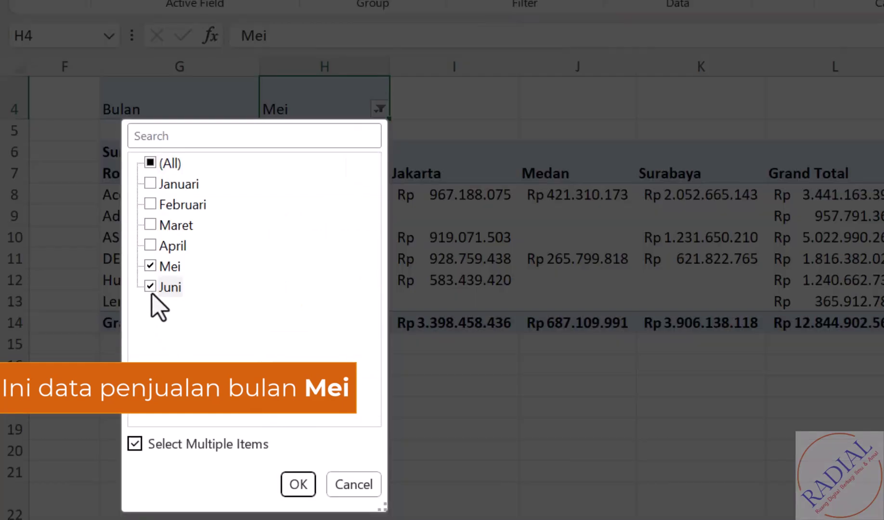
click(298, 484)
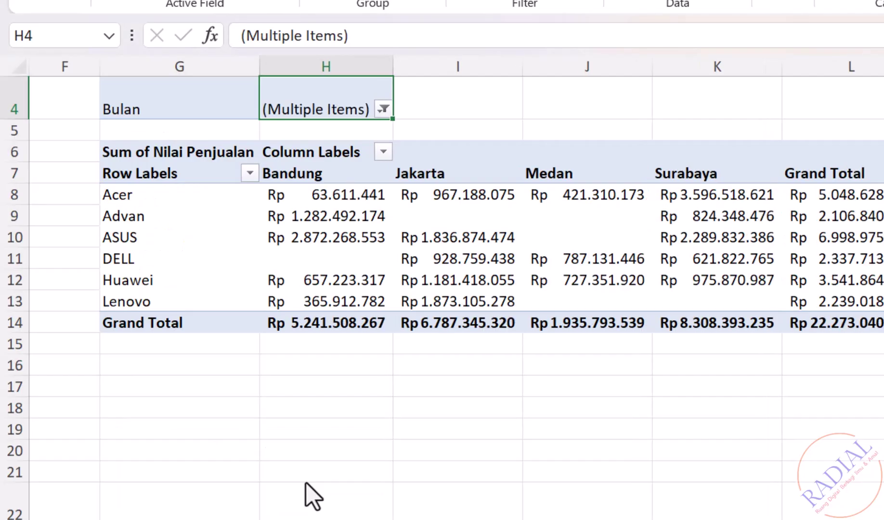
click(384, 113)
click(158, 271)
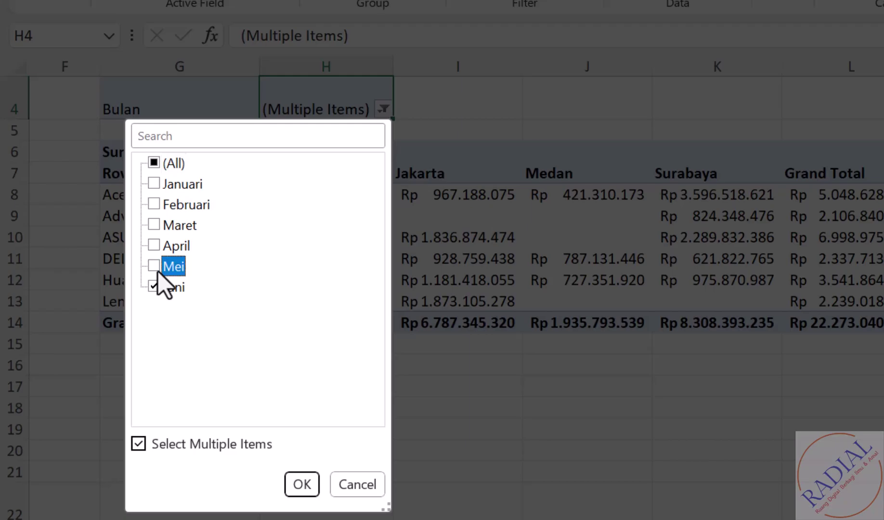
click(296, 482)
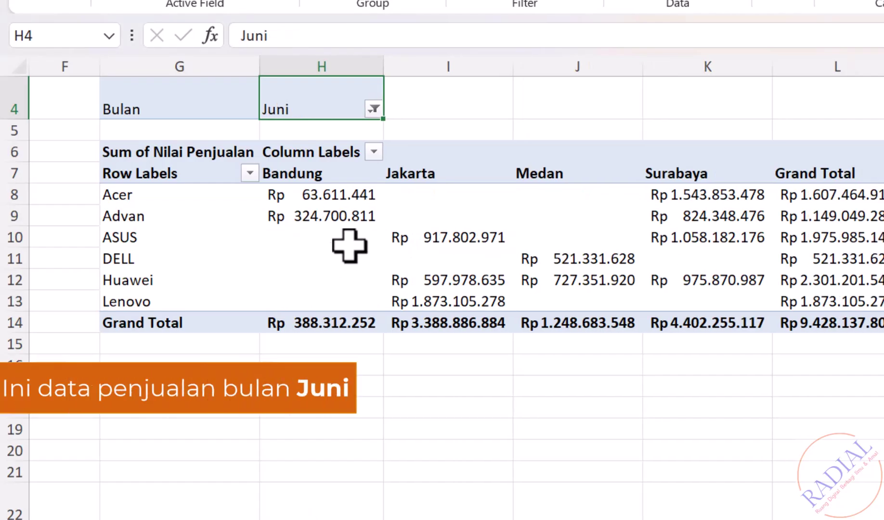
Set the Bulan filter to Januari, Februari and Maret together, removing Juni from the selection.
click(374, 110)
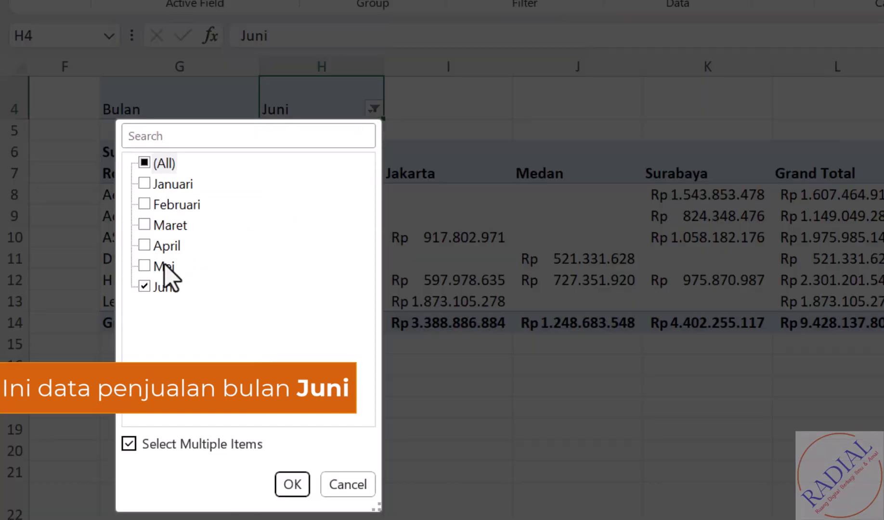
click(146, 287)
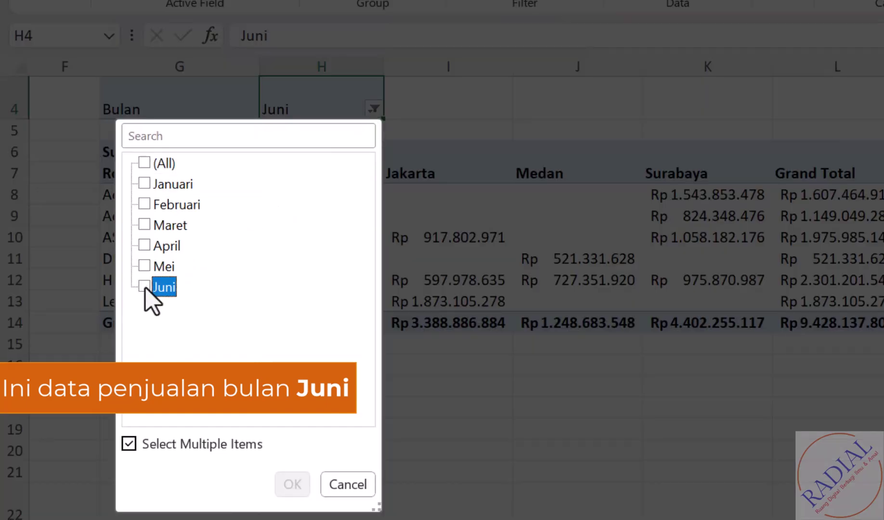
click(145, 183)
click(144, 203)
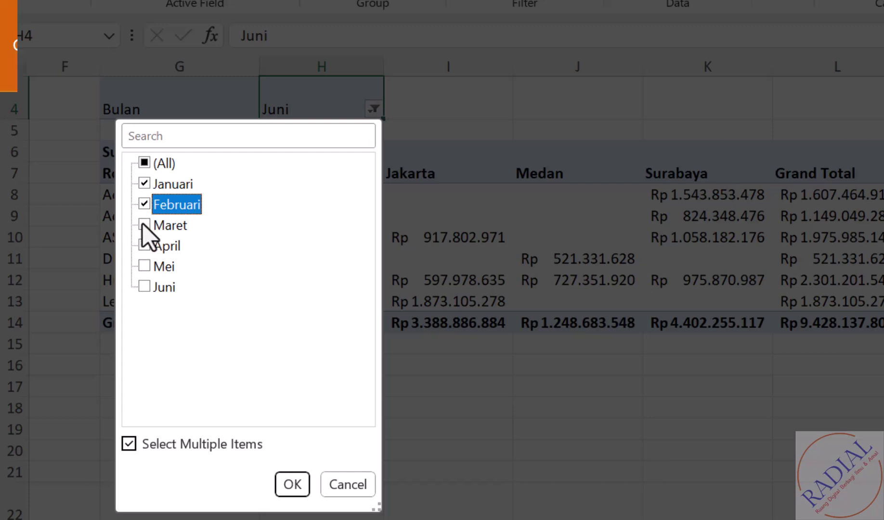
click(143, 225)
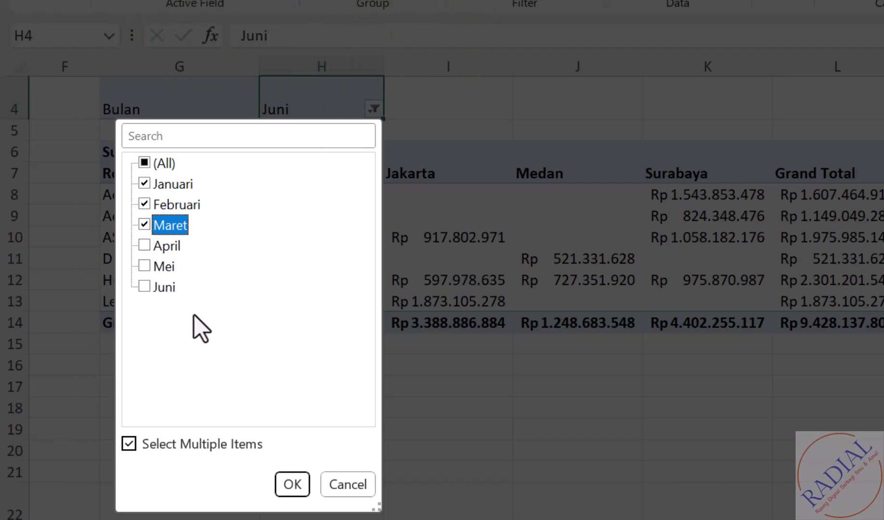
click(293, 486)
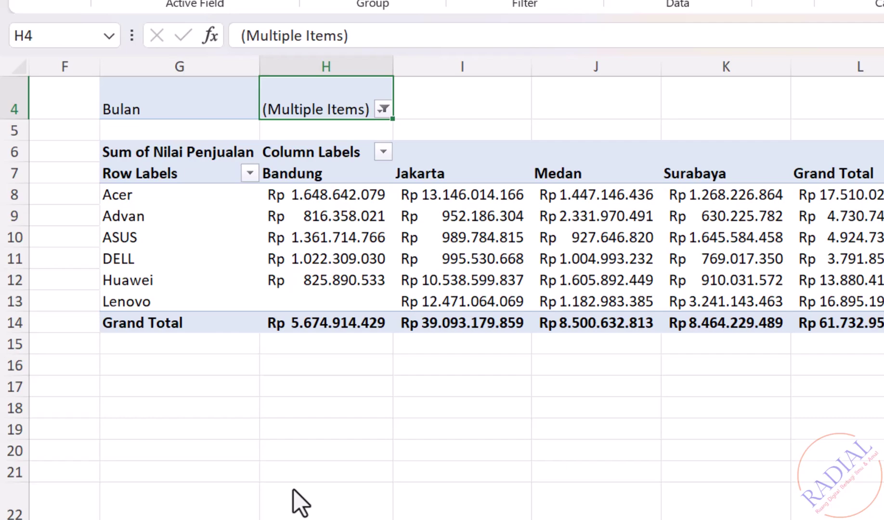
Reset the Bulan filter so the PivotTable includes all months.
click(383, 110)
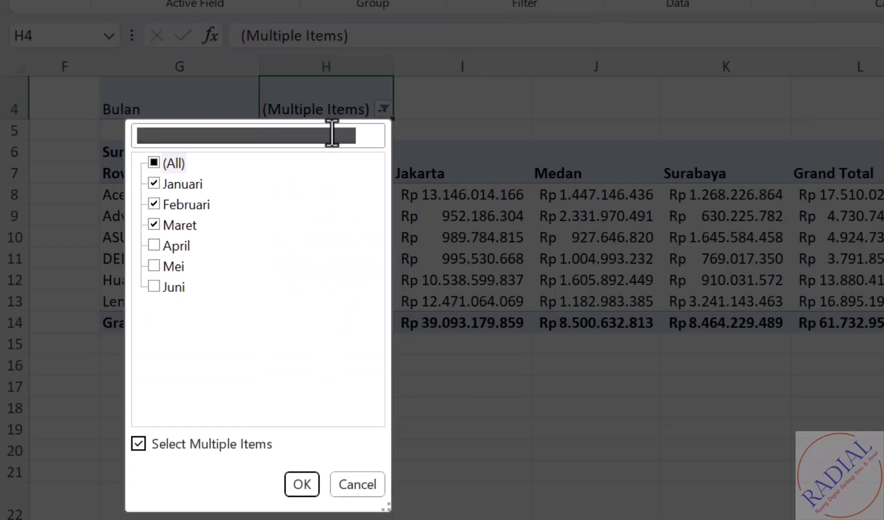
click(161, 163)
click(302, 484)
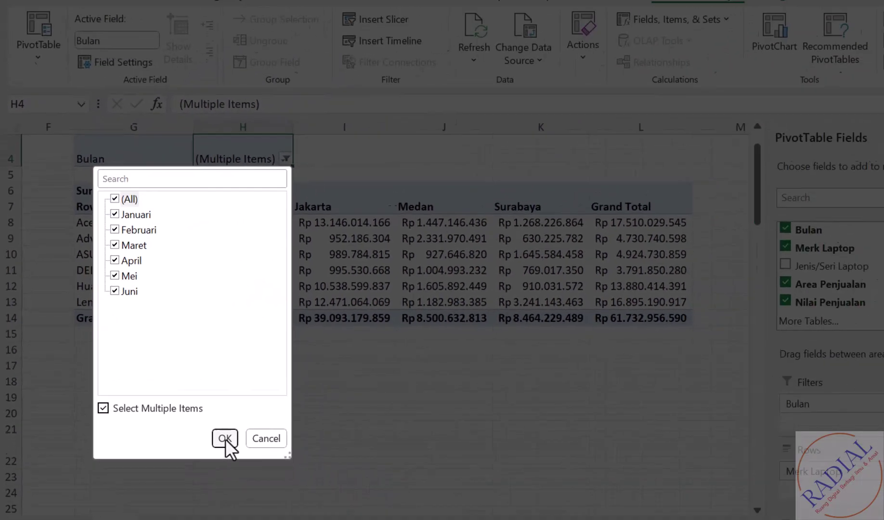
Rearrange the PivotTable with Area Penjualan as rows, Bulan as columns and Merk Laptop as the report filter.
drag(666, 440, 702, 448)
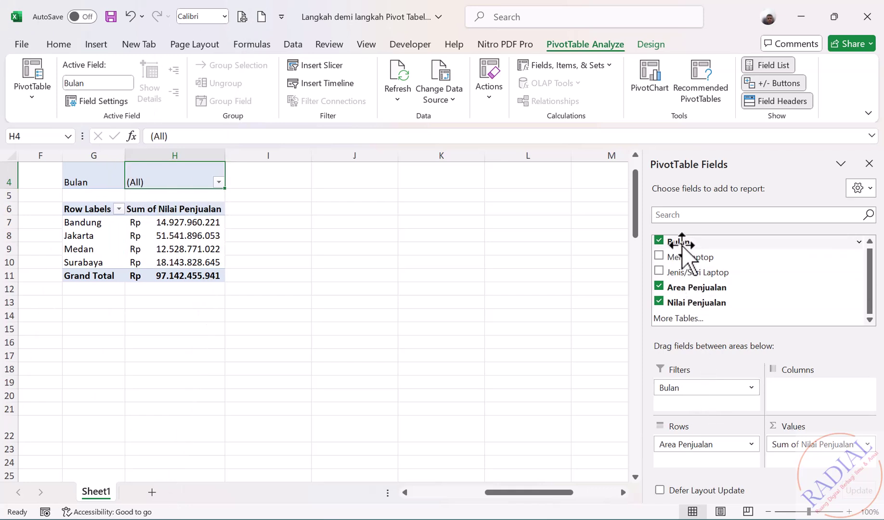
drag(681, 242, 813, 388)
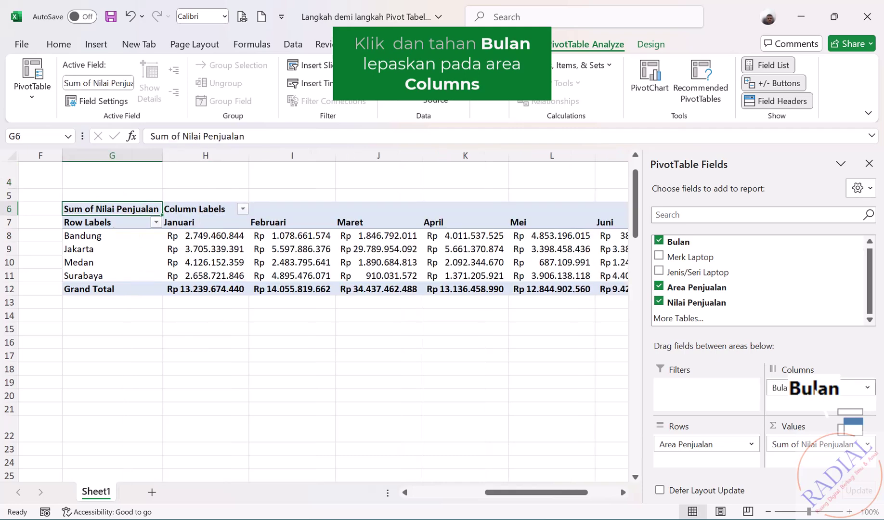
drag(521, 493, 493, 493)
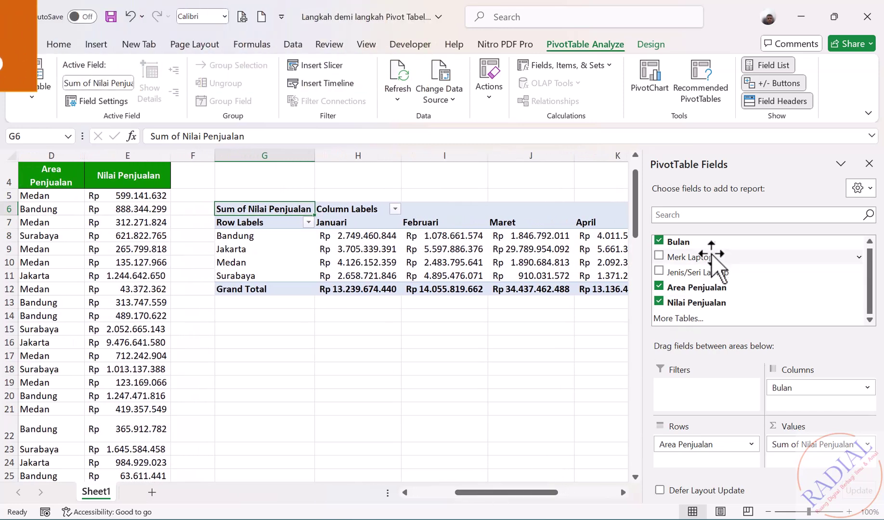
drag(693, 258, 712, 402)
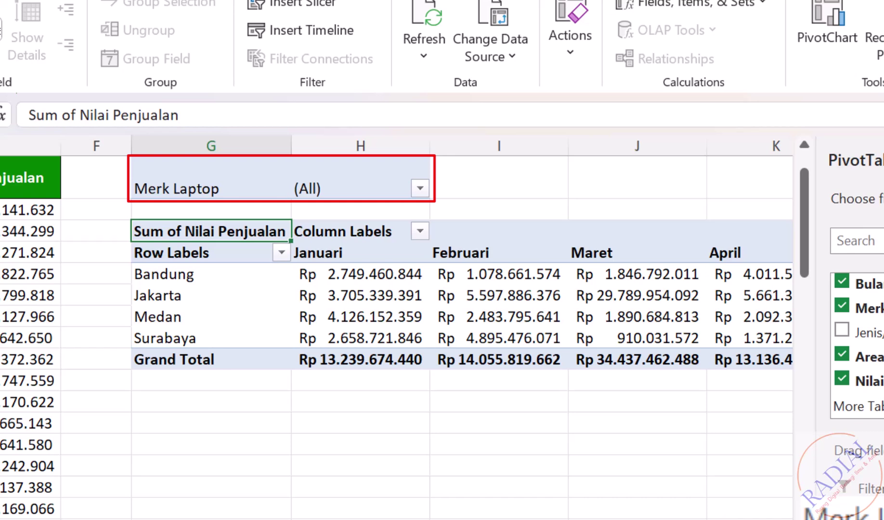
Filter the PivotTable by Merk Laptop so that only the Acer sales are shown.
click(420, 188)
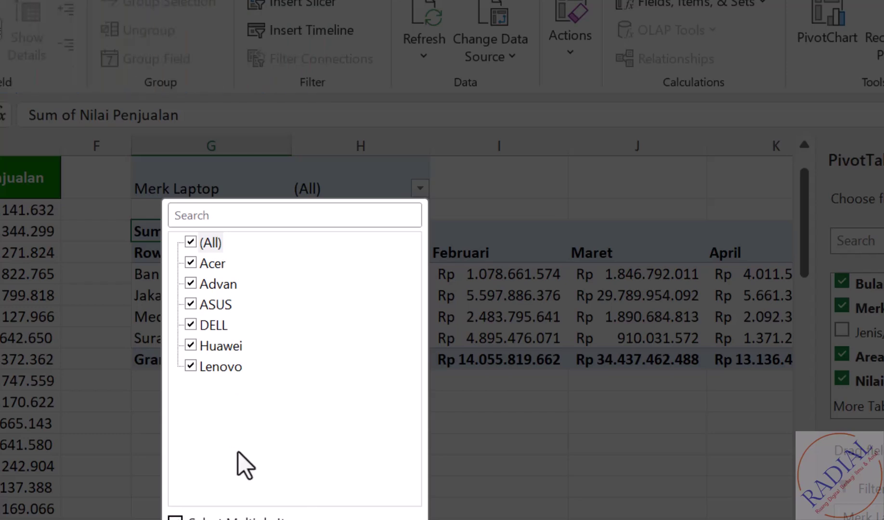
click(191, 243)
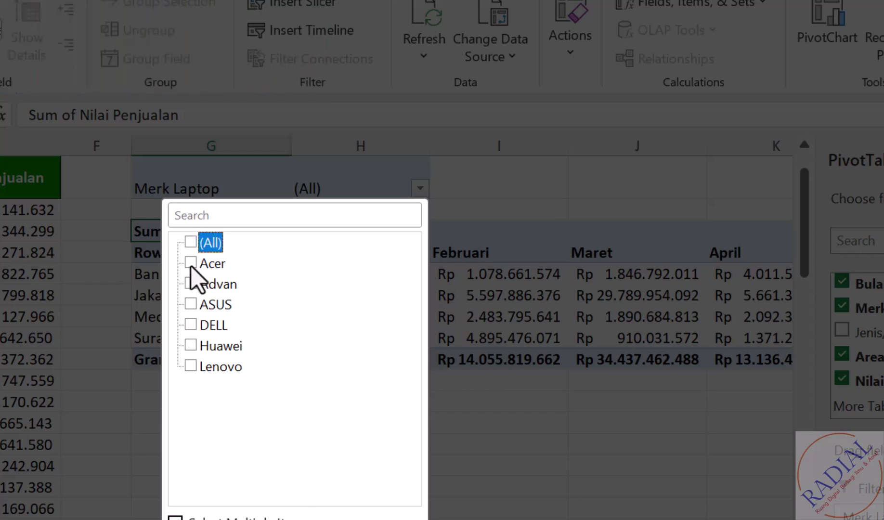
click(191, 263)
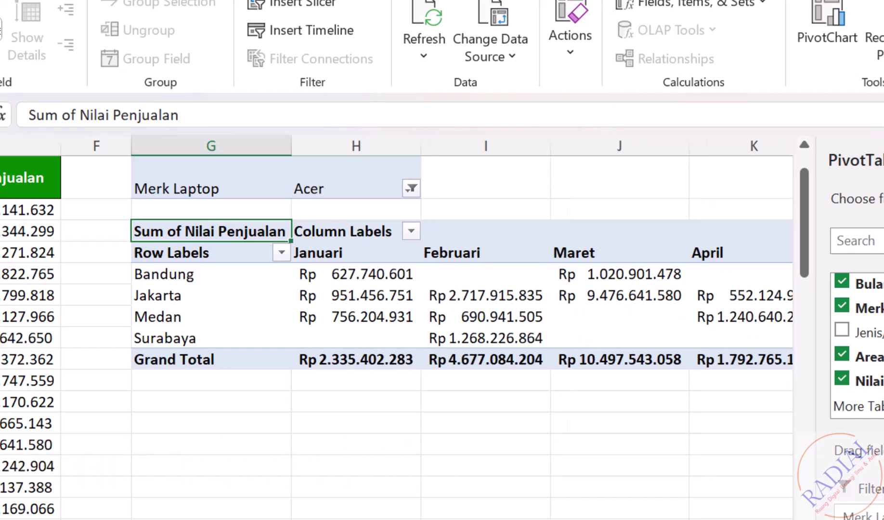
Replace Acer with Advan as the only brand selected in the Merk Laptop filter.
scroll(397, 327, right, 3)
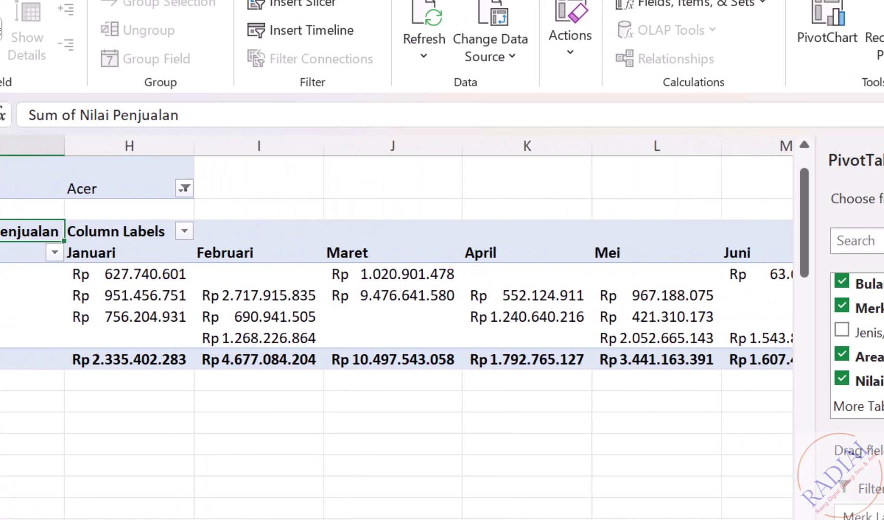
scroll(396, 328, right, 3)
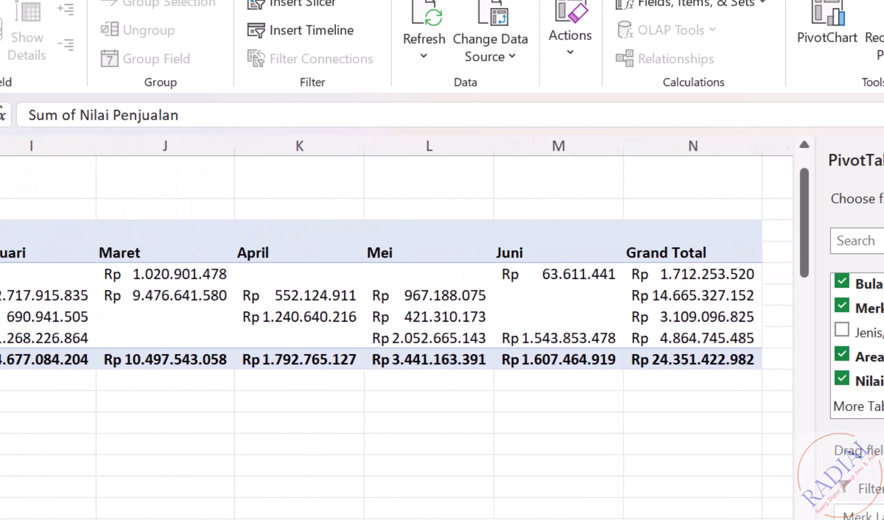
scroll(397, 327, right, 1)
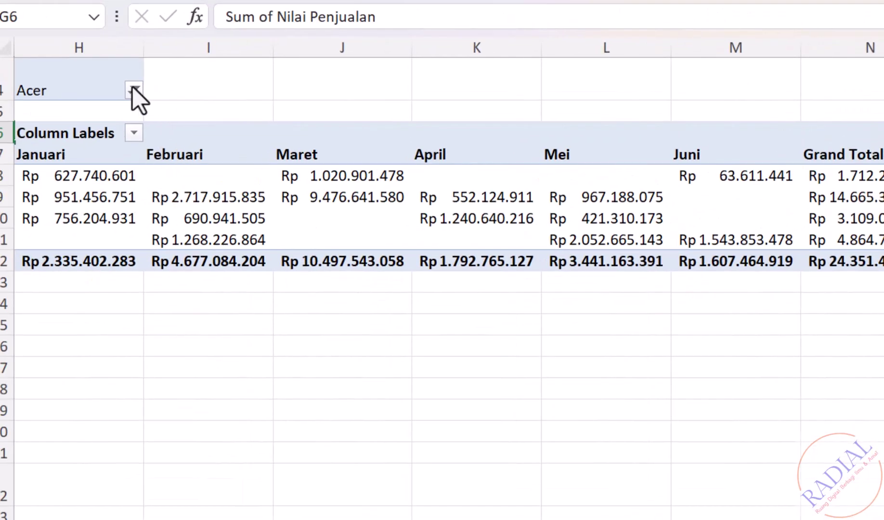
click(133, 89)
click(18, 186)
click(16, 165)
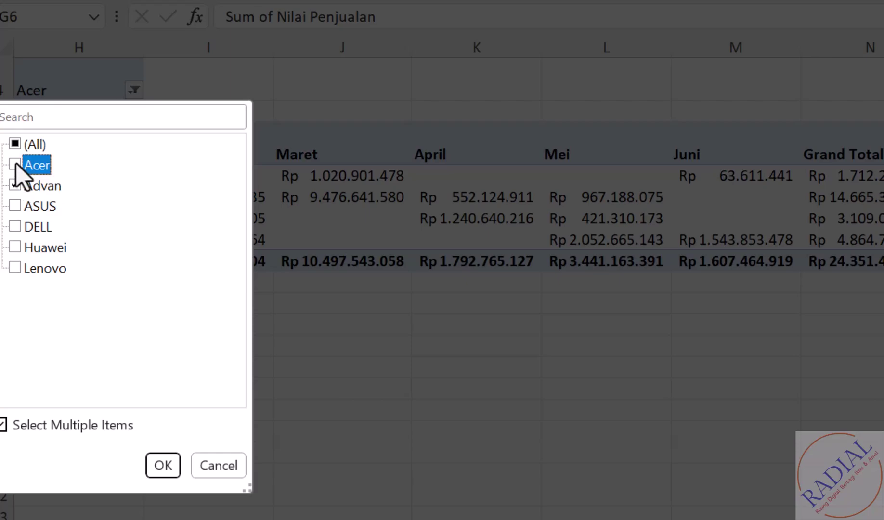
click(161, 465)
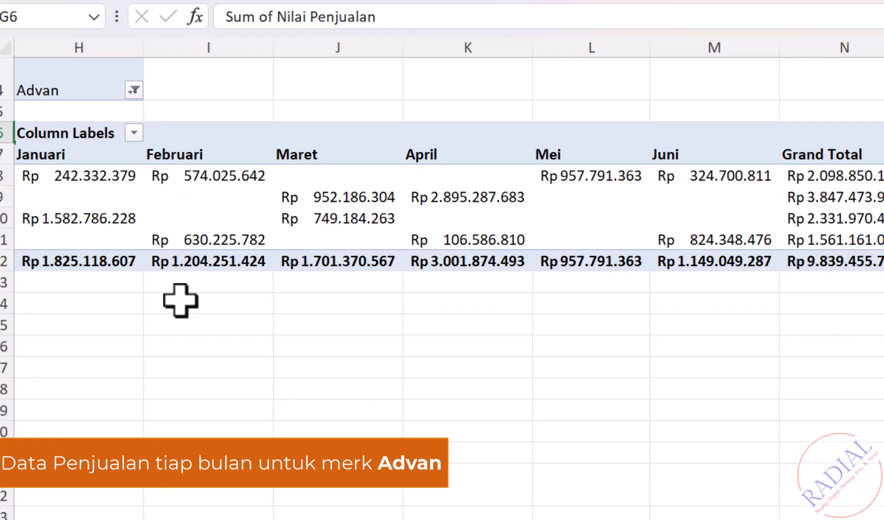
Switch the Merk Laptop filter from Advan to ASUS alone, and after applying it, to DELL alone.
click(135, 92)
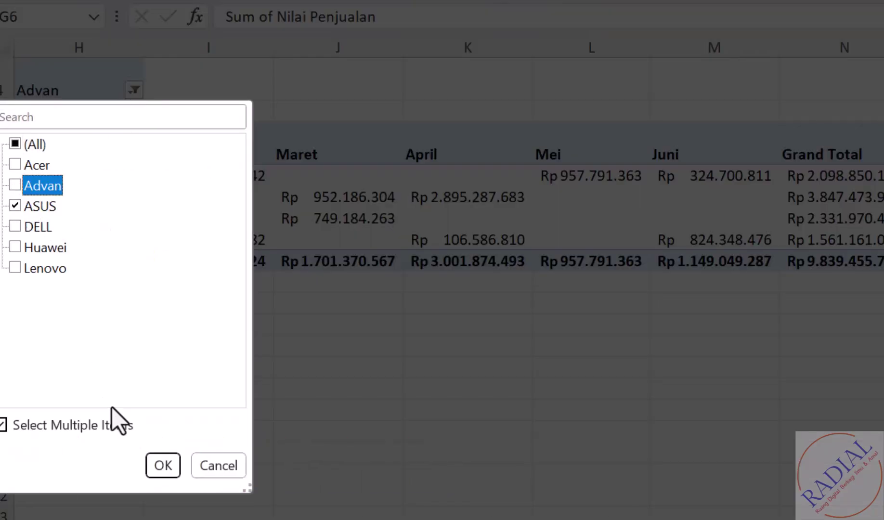
click(163, 465)
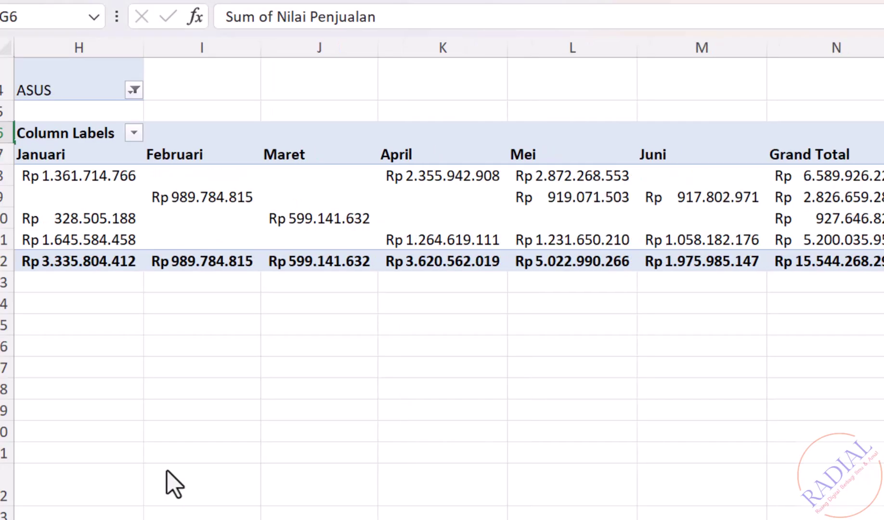
click(133, 91)
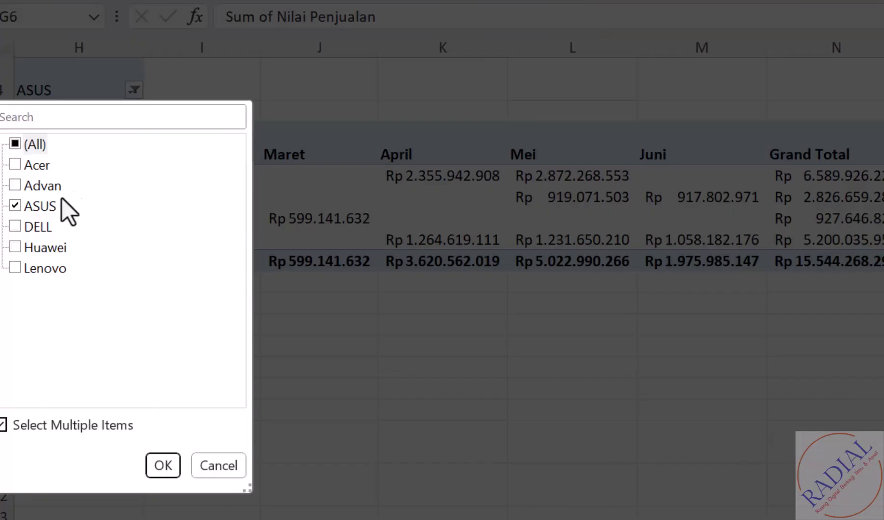
click(21, 207)
click(18, 228)
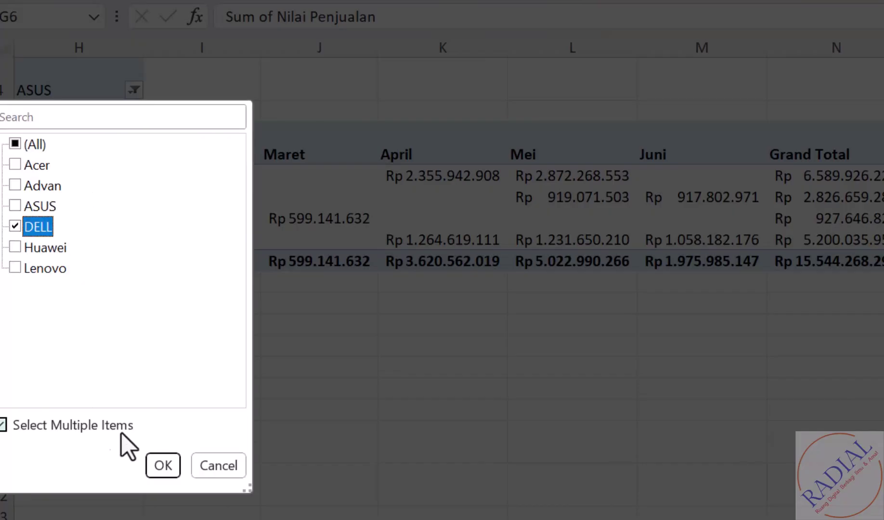
click(159, 461)
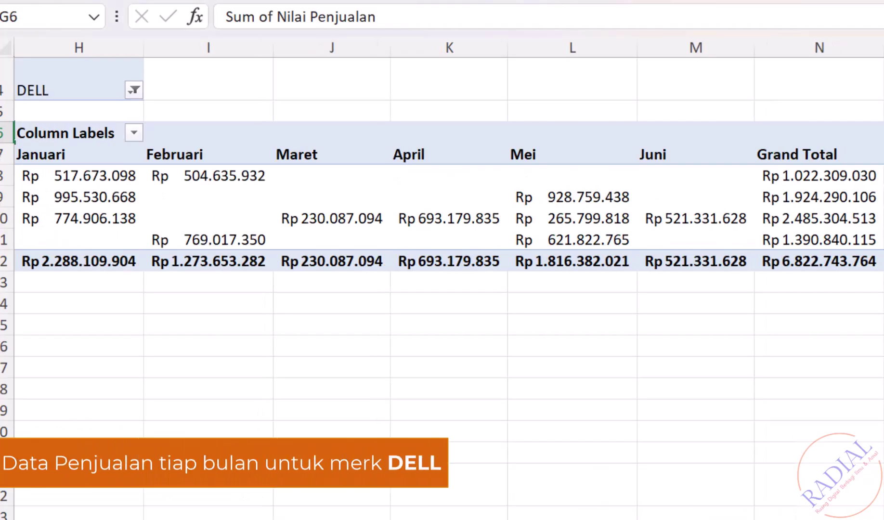
Add Huawei to the Merk Laptop filter and remove DELL, so that only the Huawei sales are shown.
scroll(442, 278, left, 3)
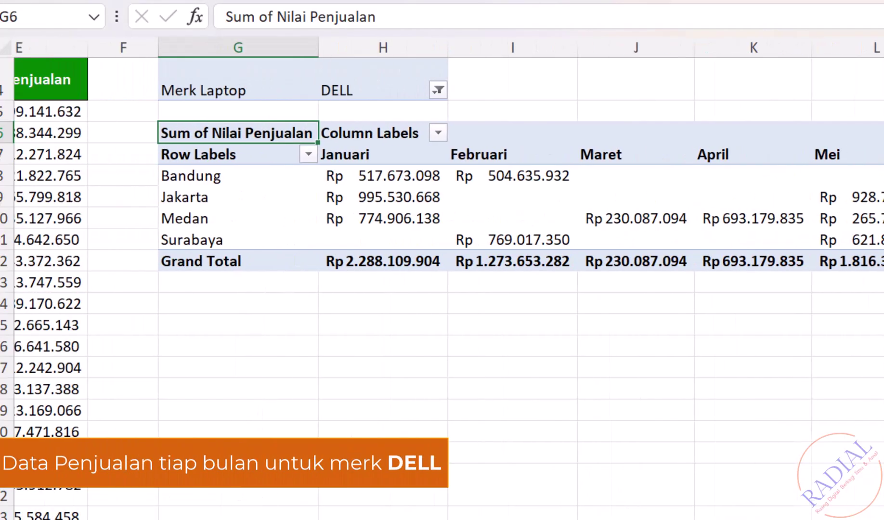
scroll(442, 278, right, 2)
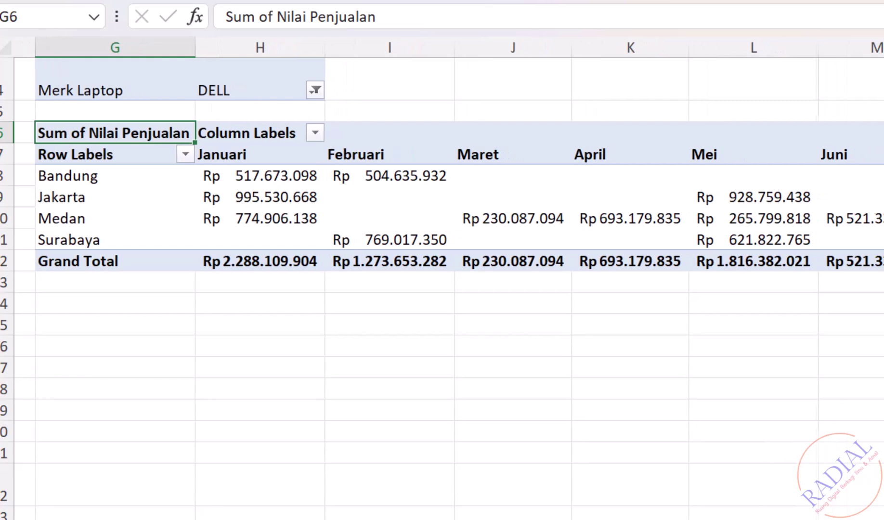
scroll(442, 278, right, 1)
scroll(442, 278, right, 2)
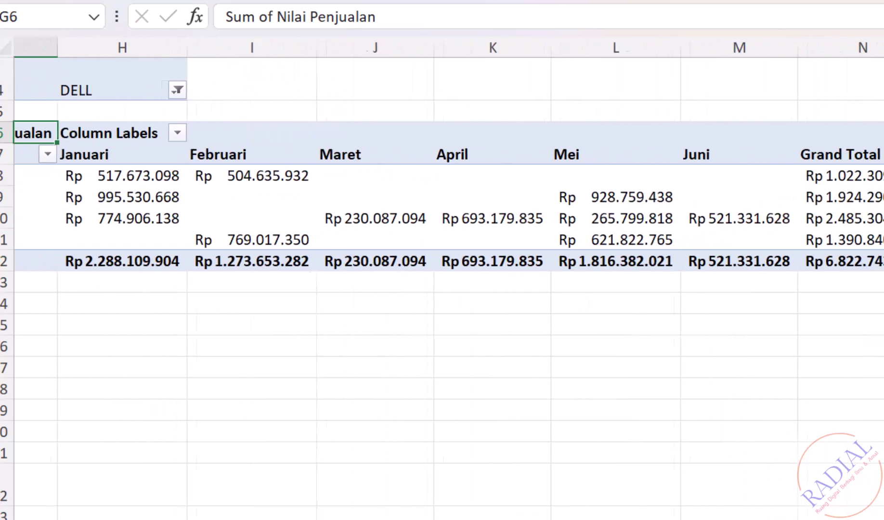
click(133, 90)
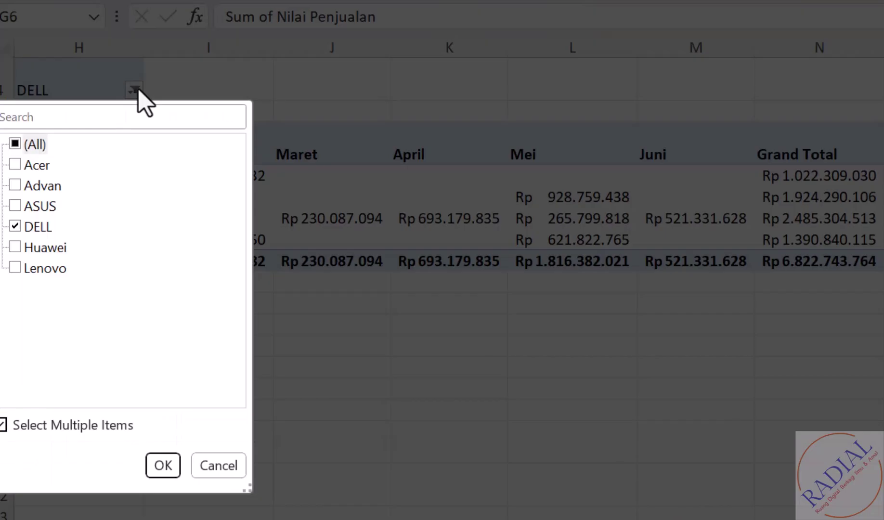
click(21, 249)
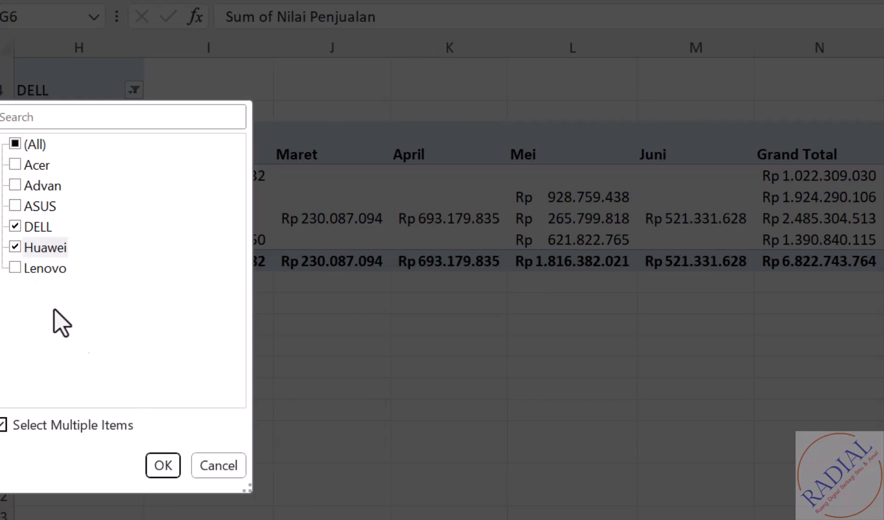
click(15, 228)
click(163, 465)
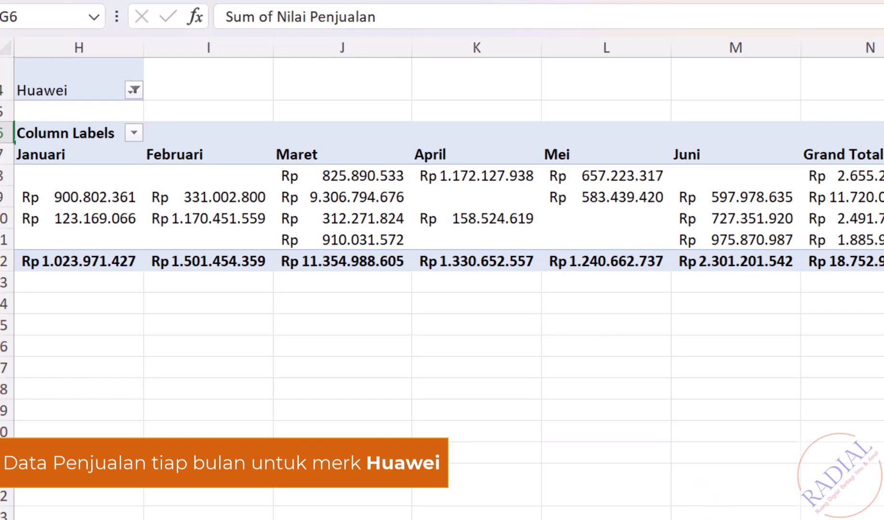
Replace Huawei with Lenovo as the only brand selected in the Merk Laptop filter.
scroll(449, 278, left, 4)
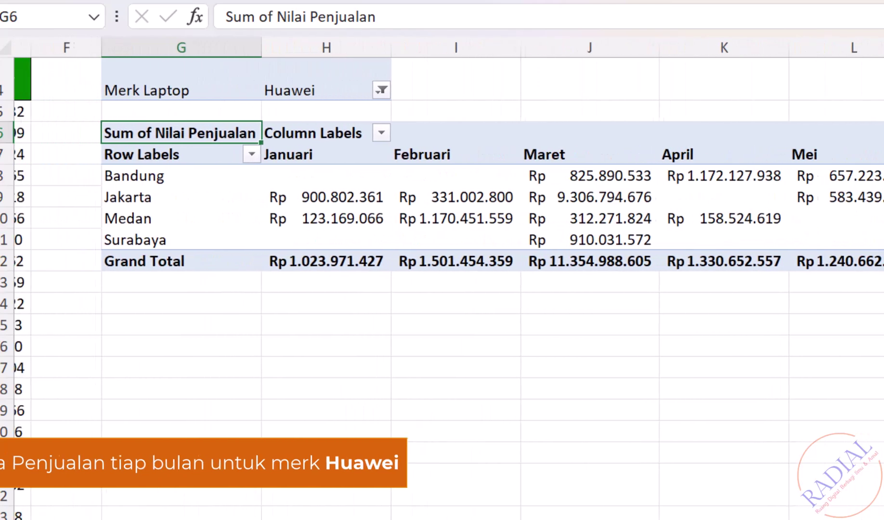
scroll(449, 278, right, 2)
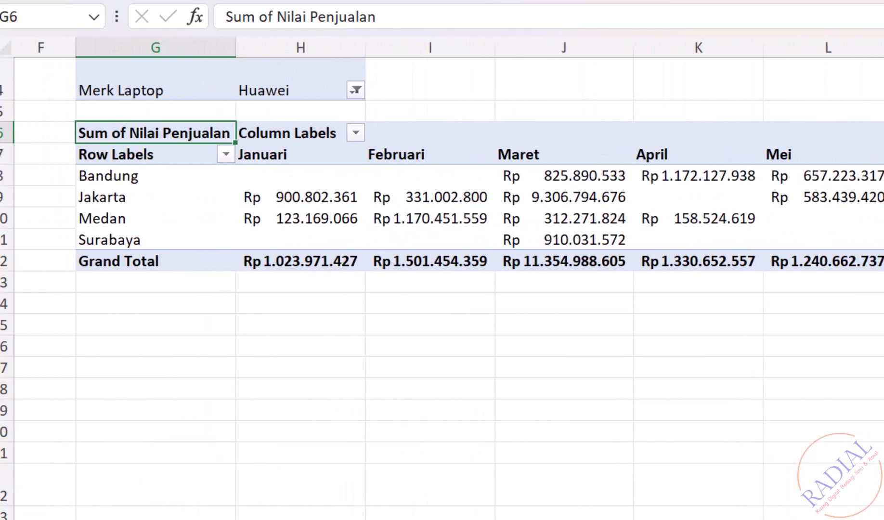
scroll(448, 278, right, 2)
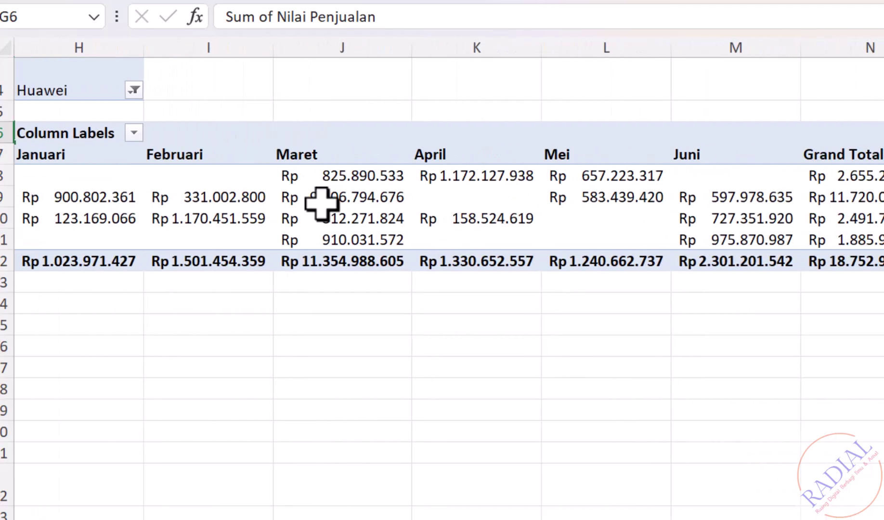
click(134, 91)
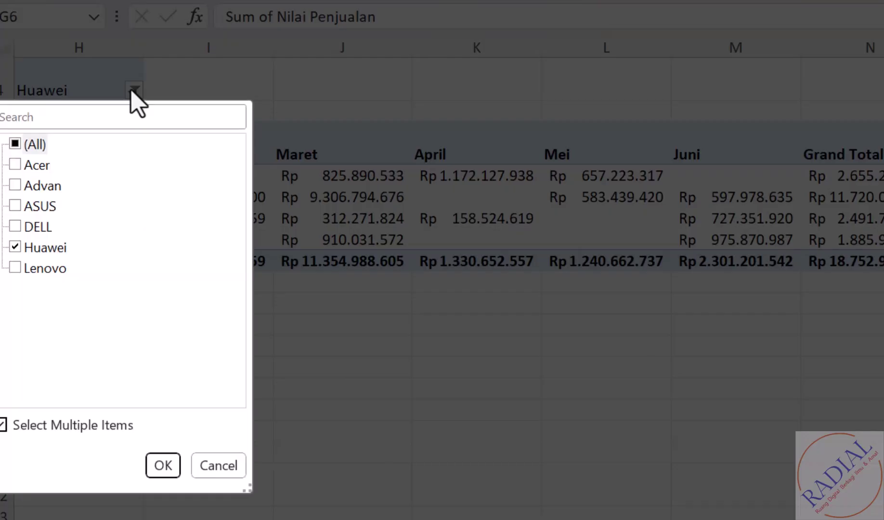
click(19, 251)
click(19, 273)
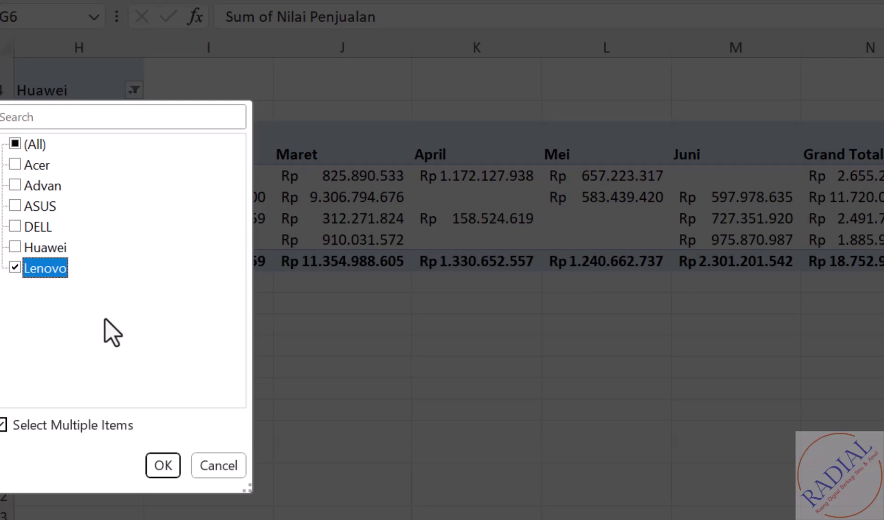
click(163, 465)
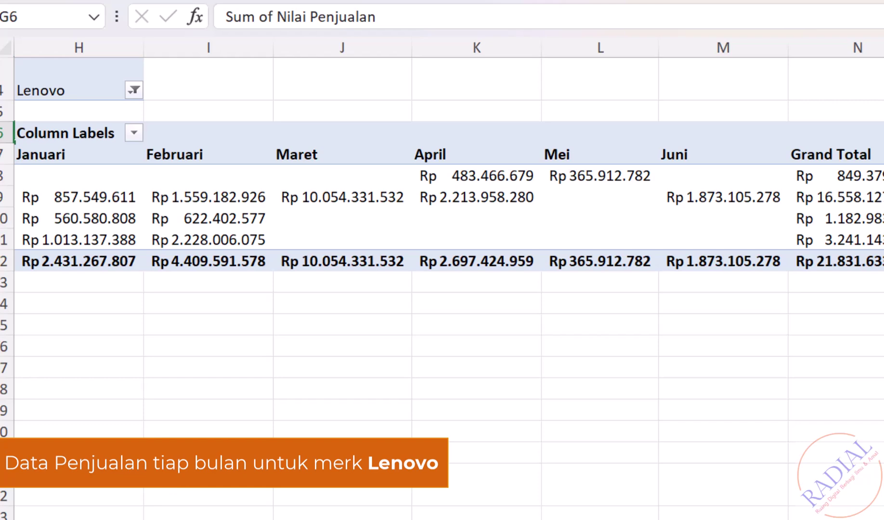
Reset the Merk Laptop filter to all brands and remove that field from the PivotTable's report filters.
scroll(449, 279, left, 3)
scroll(449, 279, right, 3)
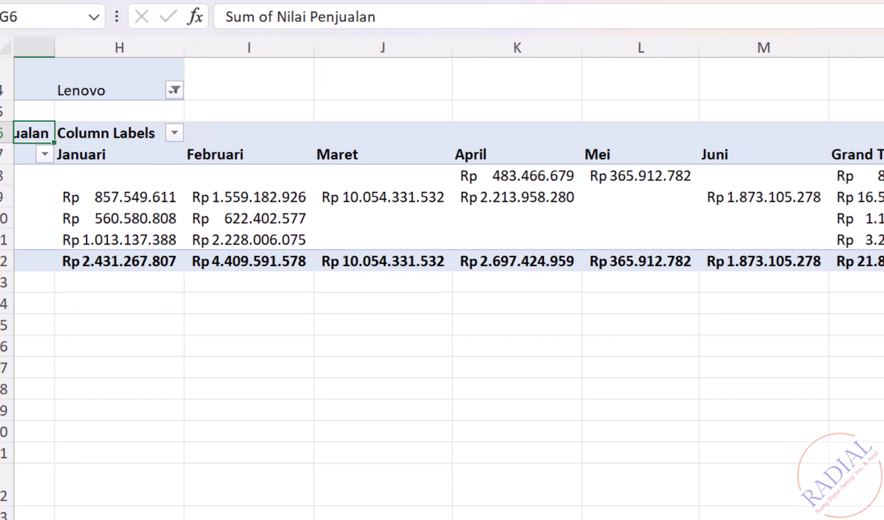
scroll(448, 280, right, 2)
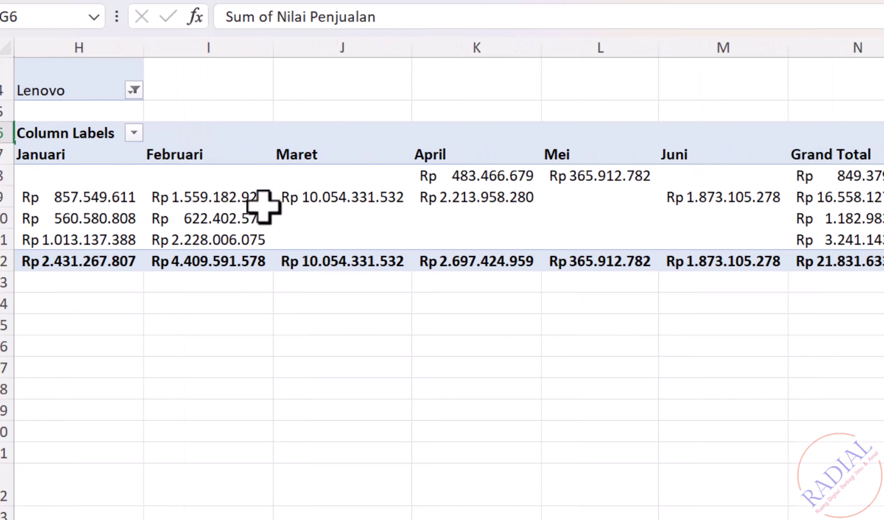
click(134, 90)
click(14, 144)
click(162, 465)
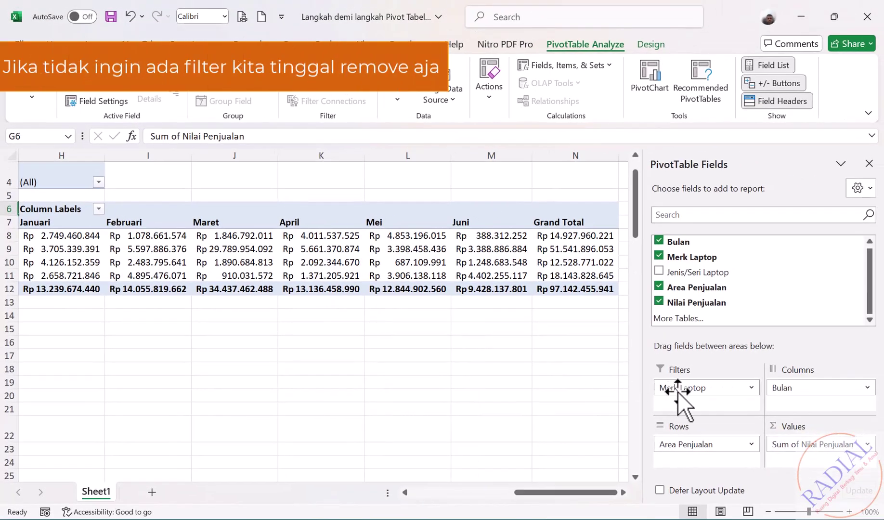
drag(678, 388, 757, 311)
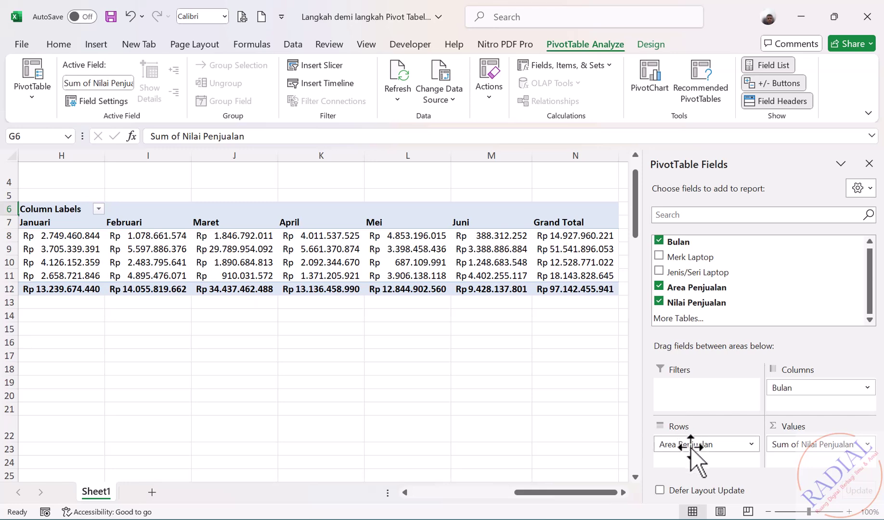
Rearrange the PivotTable with Merk Laptop as rows and Area Penjualan as columns, taking Bulan out of the layout.
drag(800, 391, 770, 368)
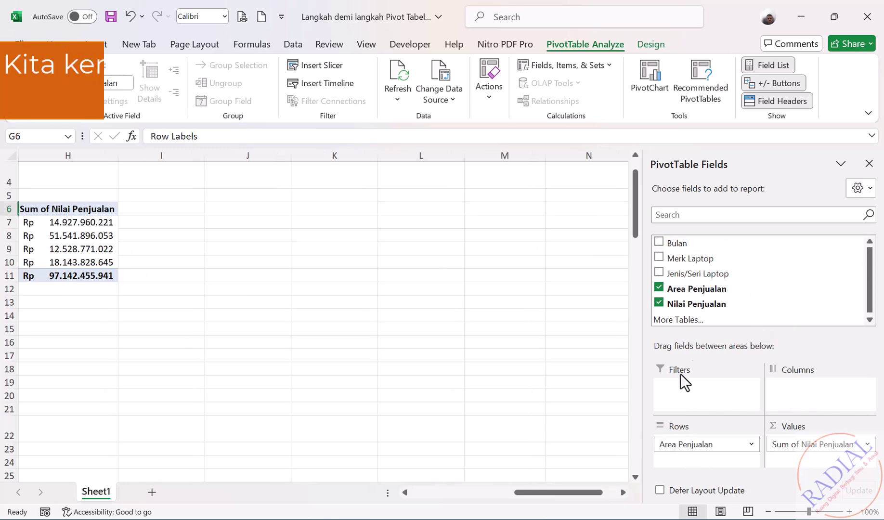
drag(684, 445, 821, 407)
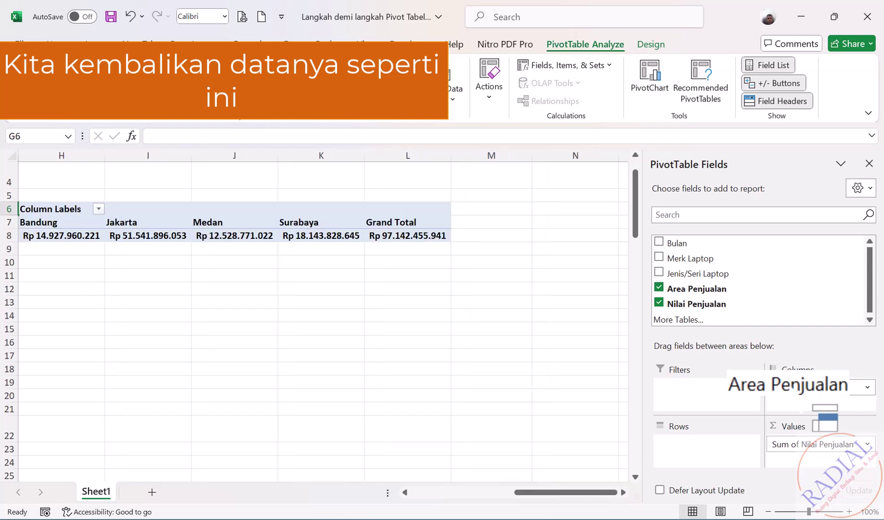
drag(681, 257, 689, 445)
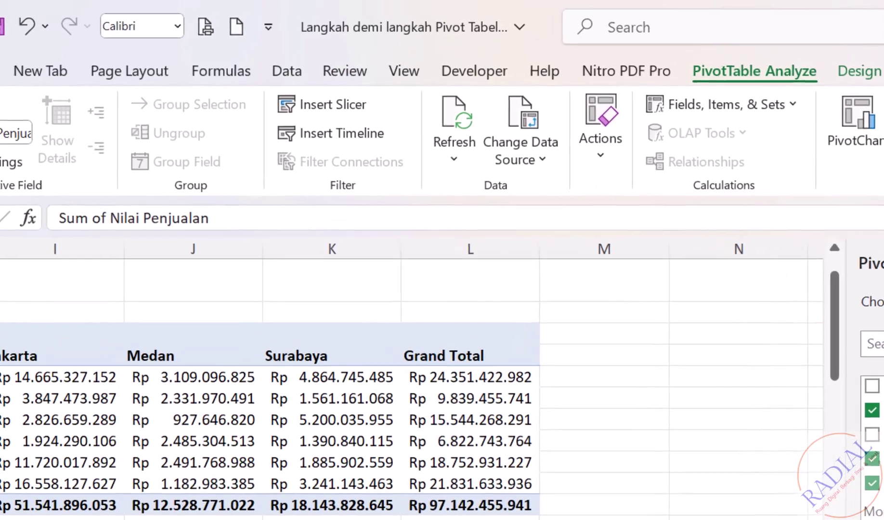
Insert a slicer for the Bulan field of the PivotTable.
scroll(369, 356, left, 3)
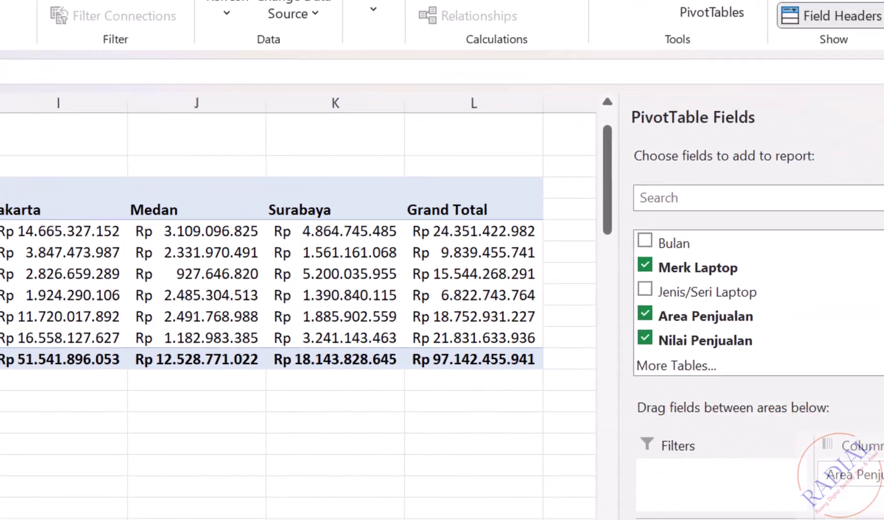
click(298, 86)
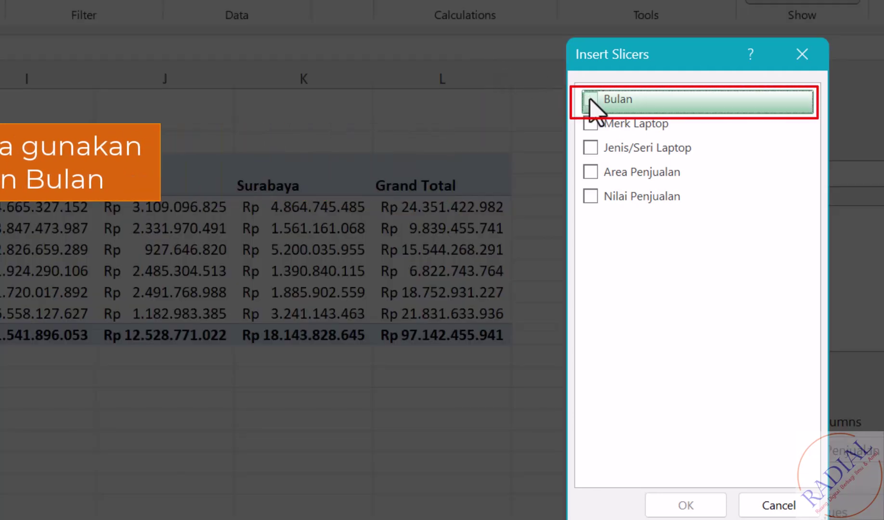
click(590, 99)
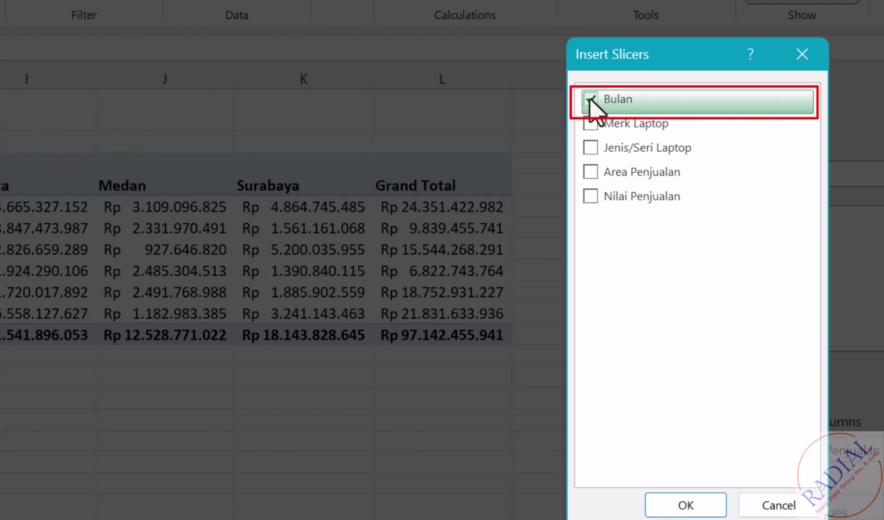
click(677, 501)
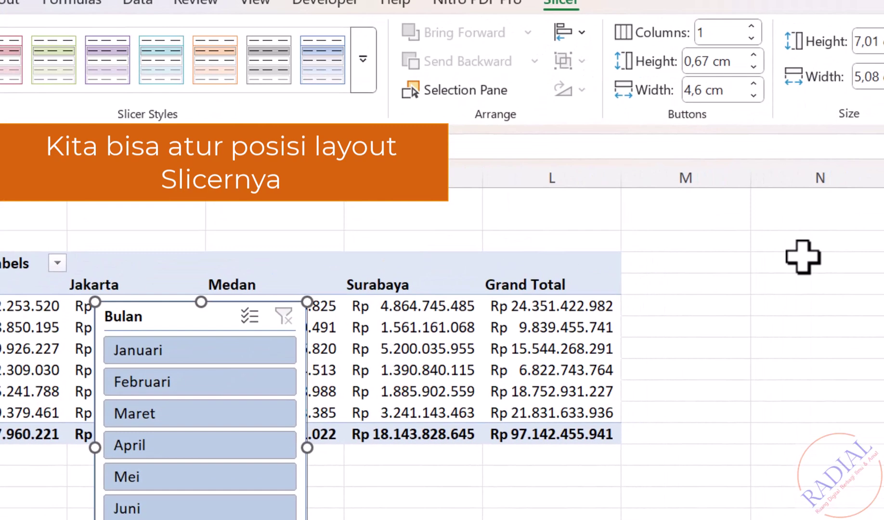
Arrange the Bulan slicer's buttons in 6 columns and resize the slicer to about 1.78 cm high and 9.81 cm wide.
click(752, 27)
click(753, 27)
click(753, 26)
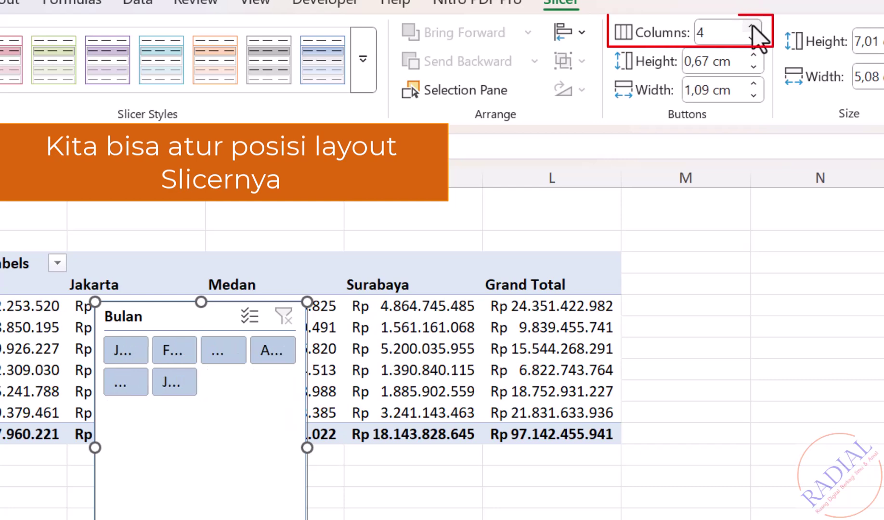
click(752, 27)
click(752, 26)
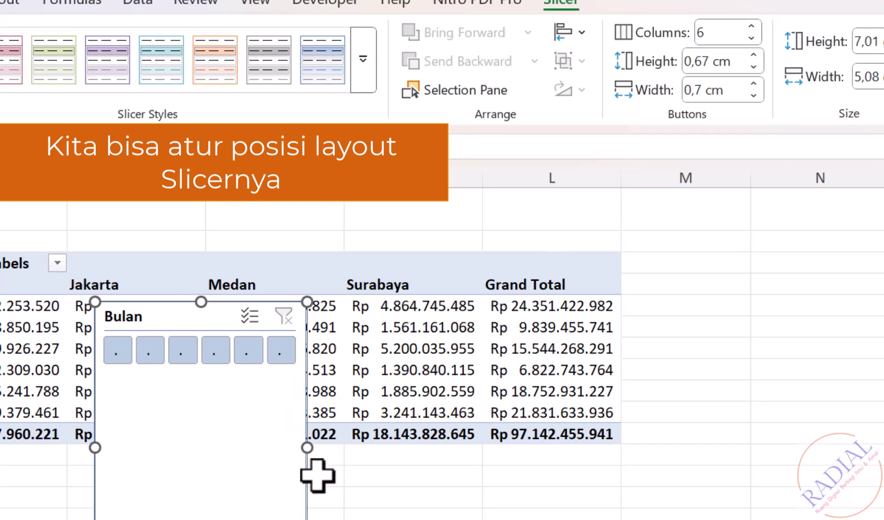
drag(306, 448, 503, 375)
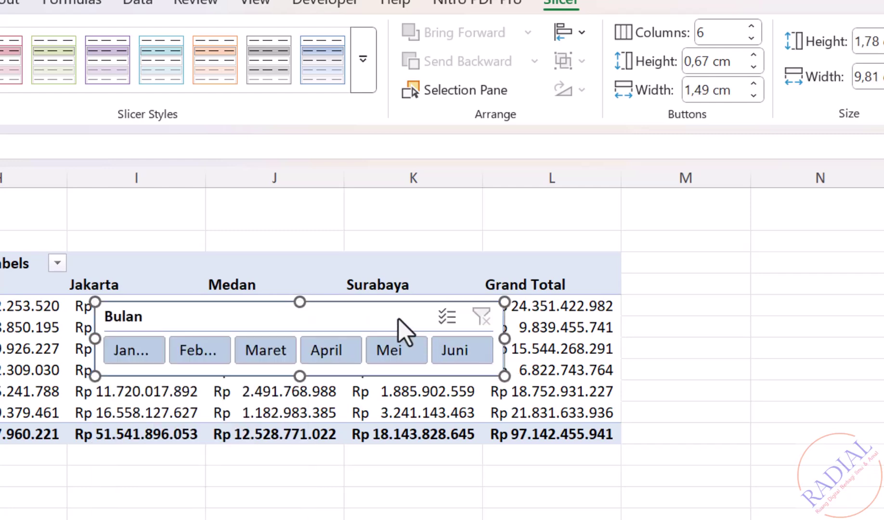
Place the Bulan slicer above the PivotTable, aligned with its first column, and apply the Light Orange, Slicer Style Light 6 style.
drag(398, 319, 158, 196)
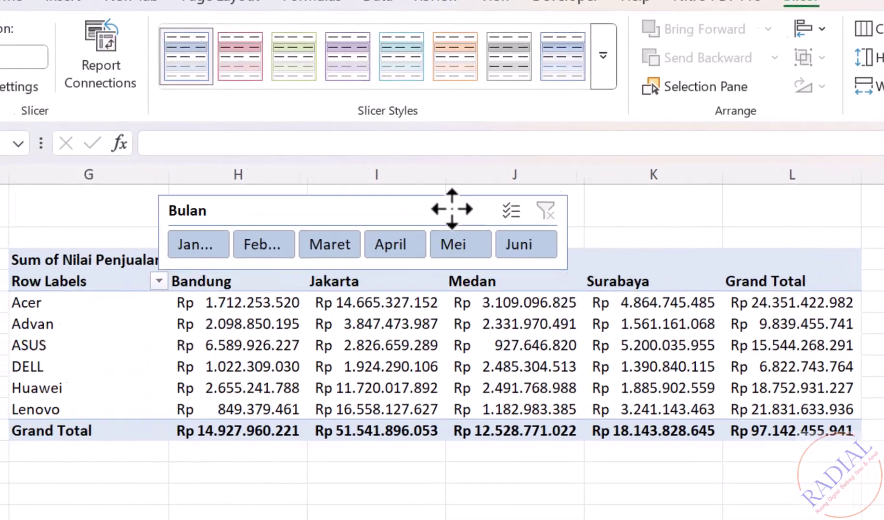
drag(419, 192, 336, 210)
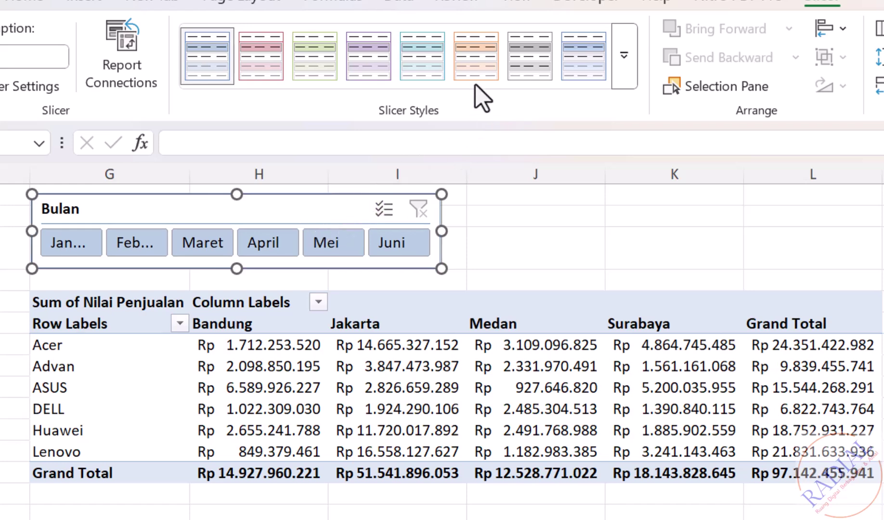
click(477, 68)
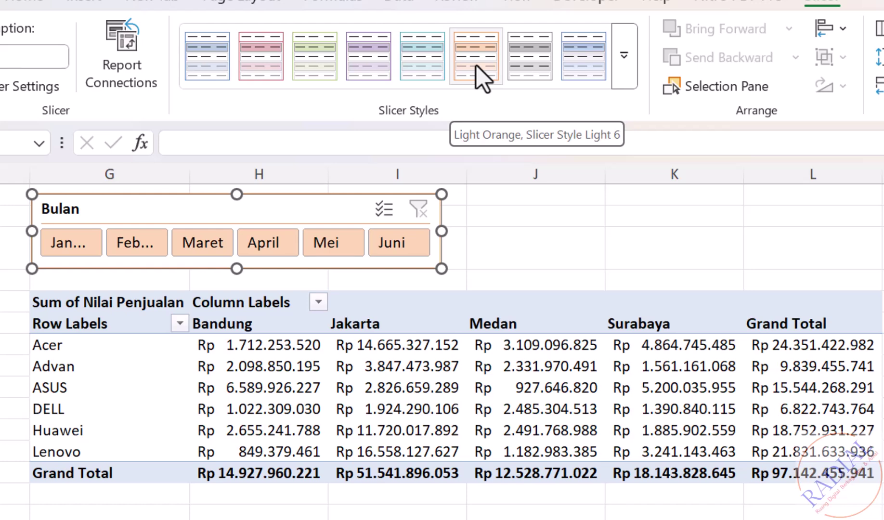
click(476, 66)
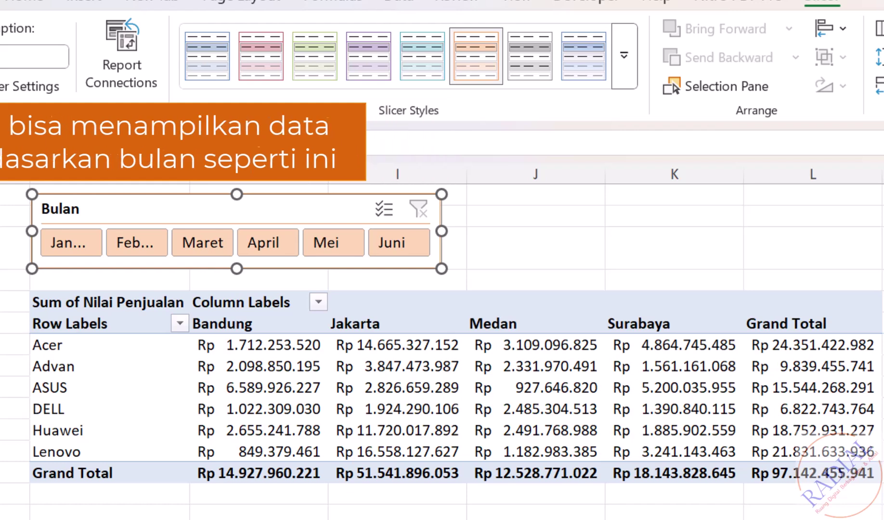
Filter the PivotTable with the Bulan slicer to one month at a time, from Januari through Juni.
click(80, 248)
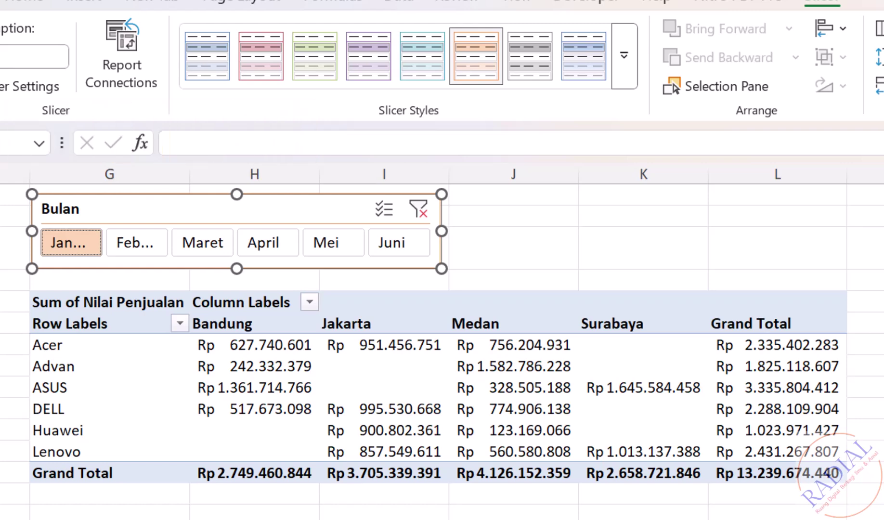
click(145, 252)
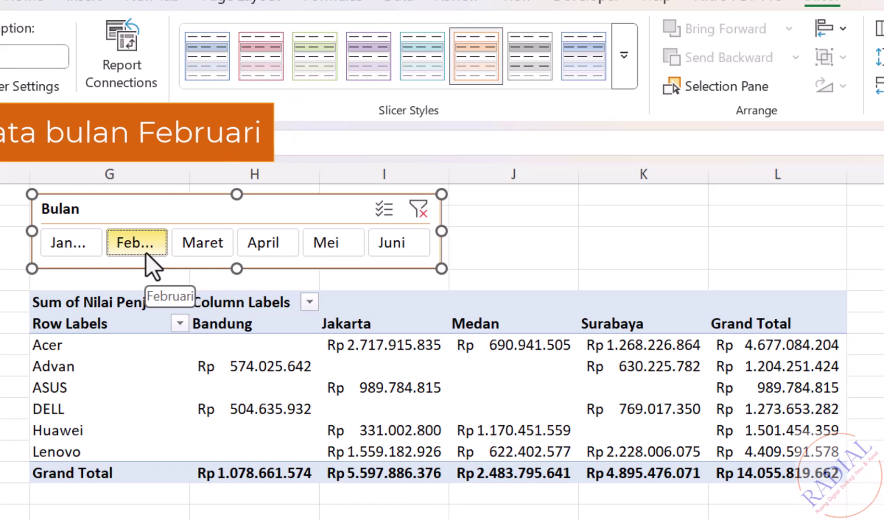
click(191, 250)
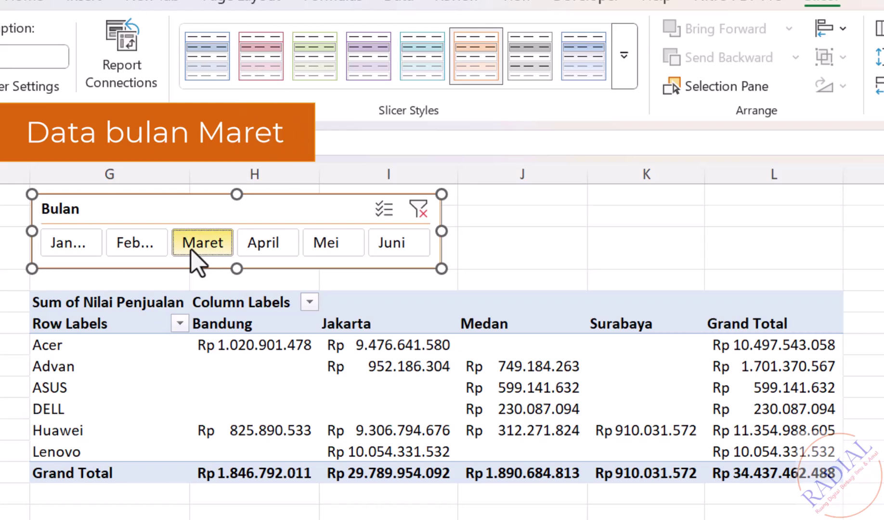
click(260, 252)
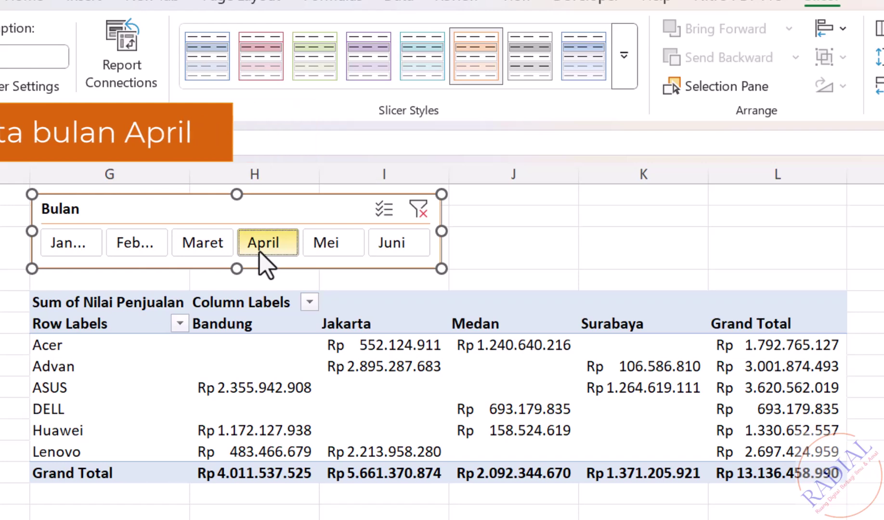
click(328, 245)
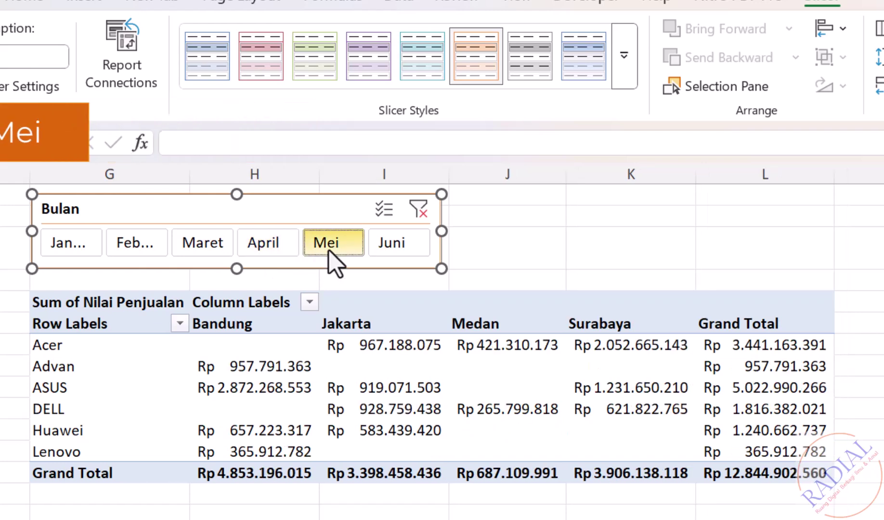
click(391, 246)
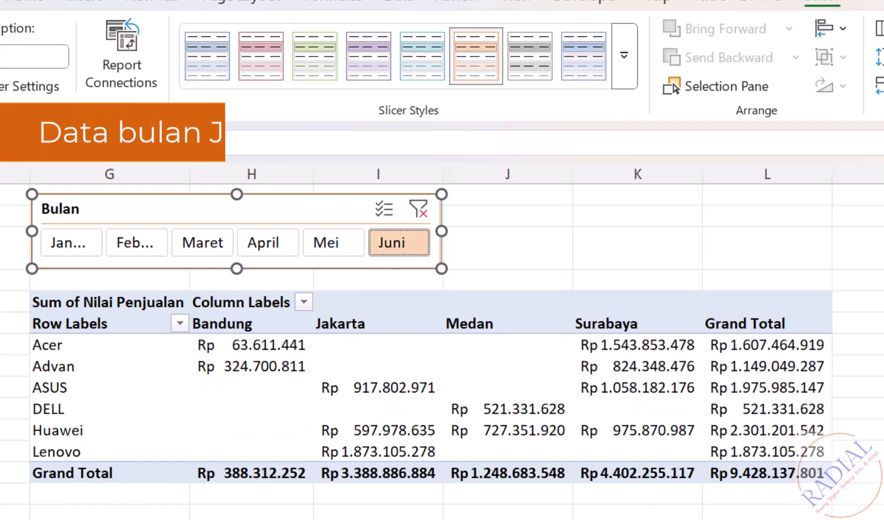
click(340, 516)
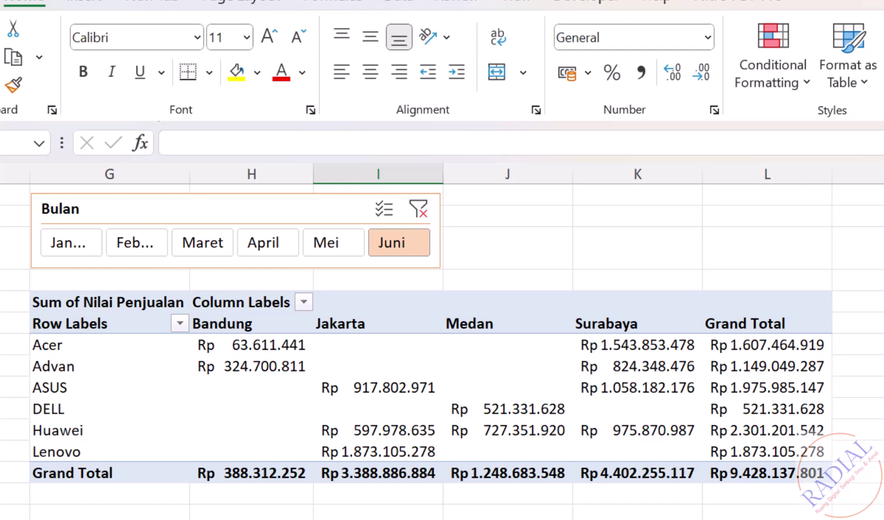
Enable multi-select in the Bulan slicer and exclude Januari, Februari, Maret and April, so only Mei and Juni stay selected.
click(387, 204)
click(390, 247)
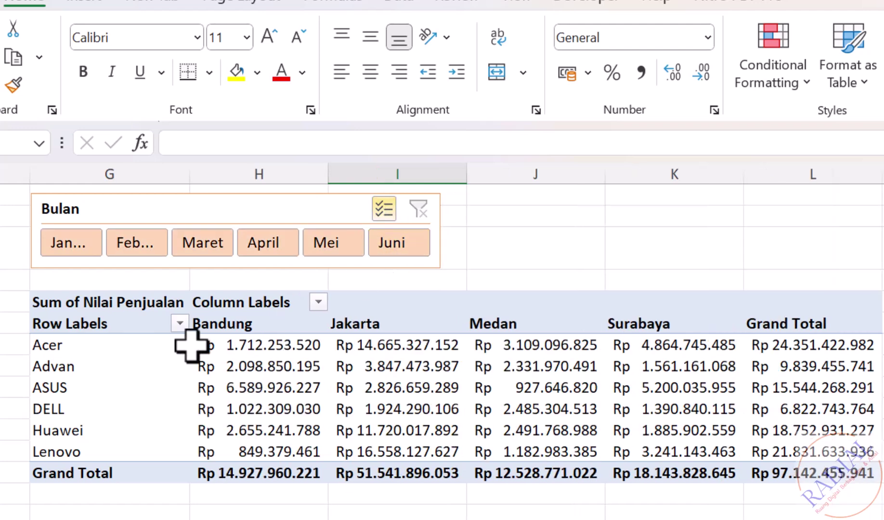
click(70, 249)
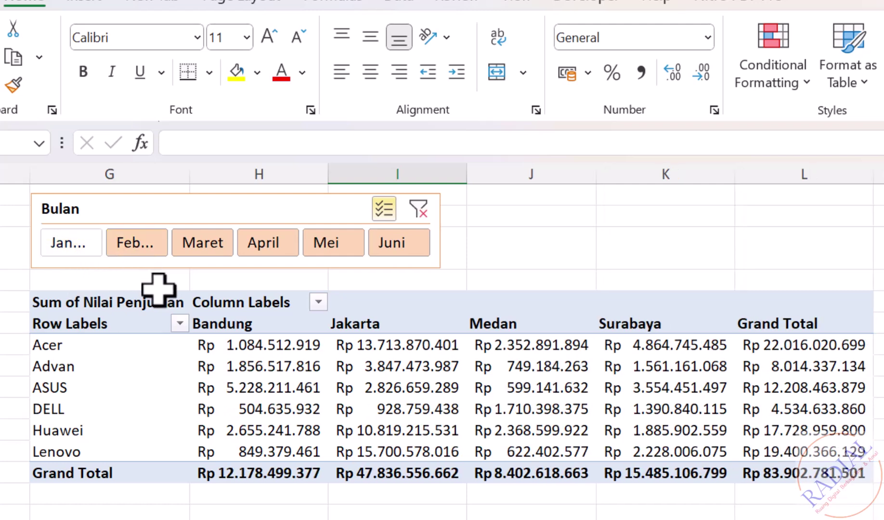
click(144, 249)
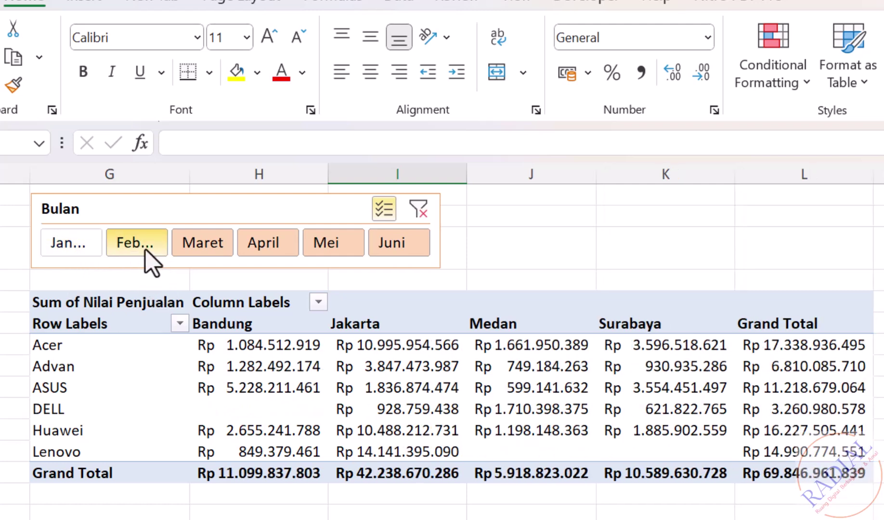
click(202, 246)
click(262, 246)
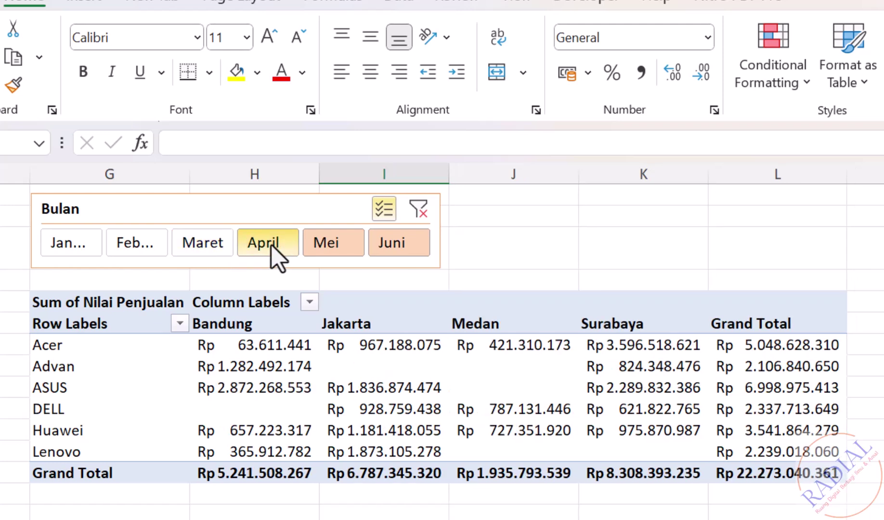
Deselect Mei and Juni to reset the Bulan slicer, and exclude Juni, Mei and April to keep only Januari through Maret.
click(332, 245)
click(402, 250)
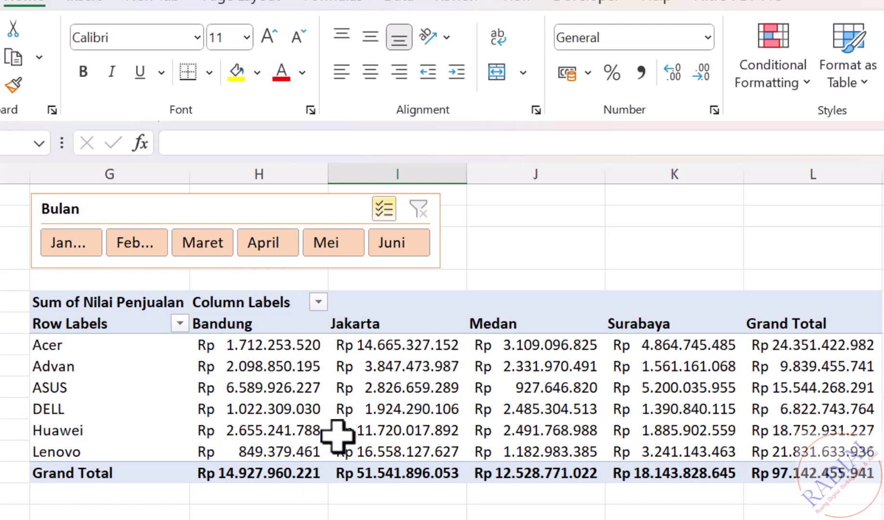
click(391, 250)
click(336, 245)
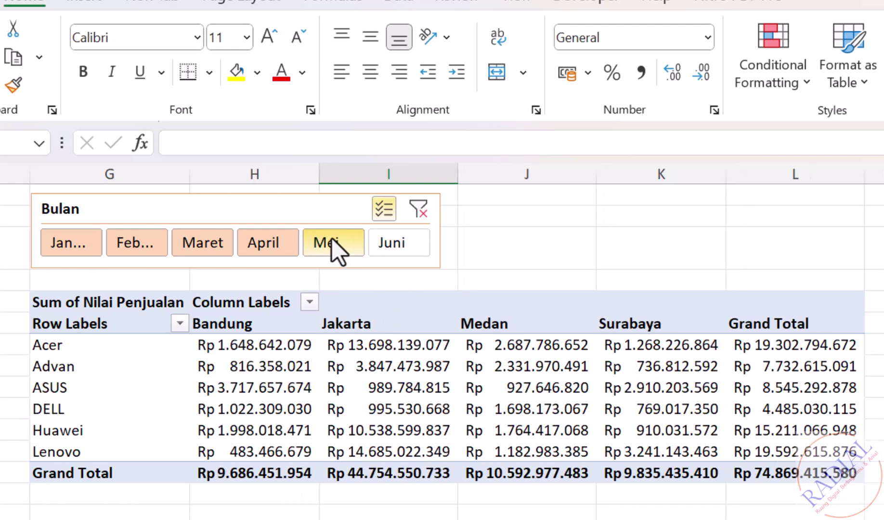
click(259, 246)
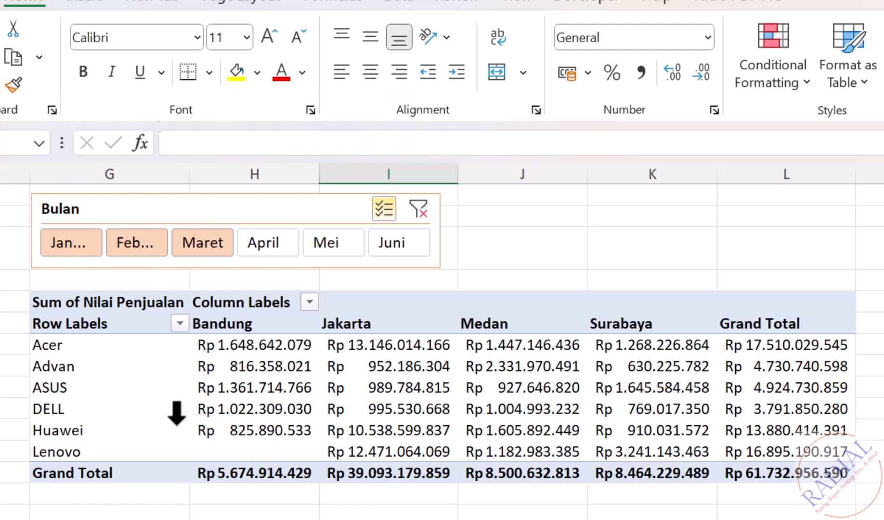
Deselect the remaining months Januari, Februari and Maret in the Bulan slicer.
click(74, 248)
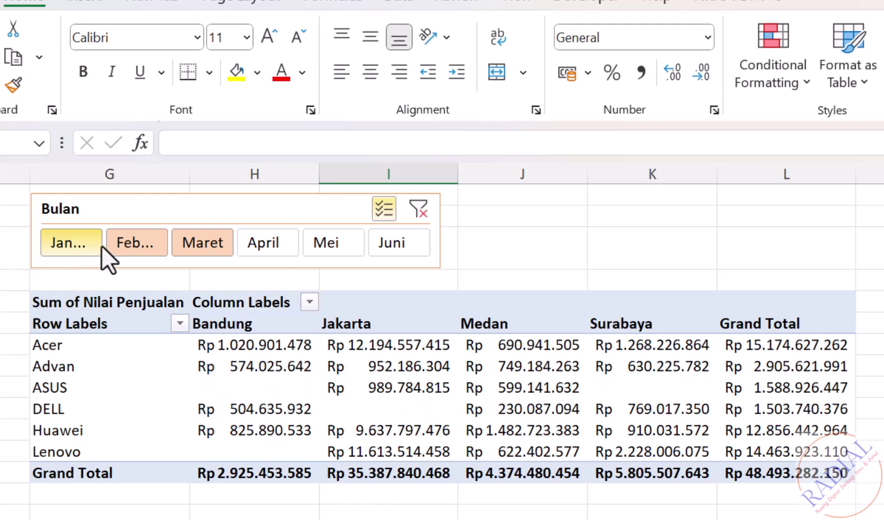
click(133, 248)
click(192, 247)
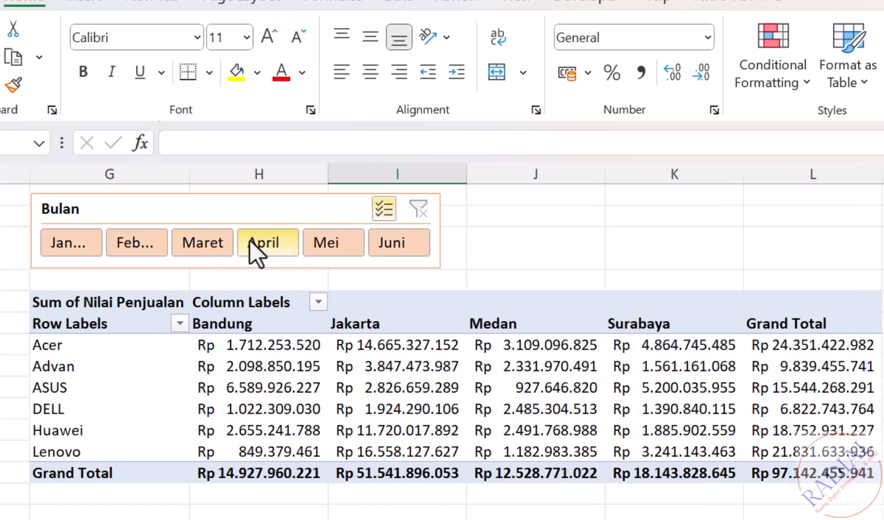
Exclude April, Mei, Maret, Februari and Januari in the Bulan slicer, and add Mei and April back alongside Juni.
click(264, 243)
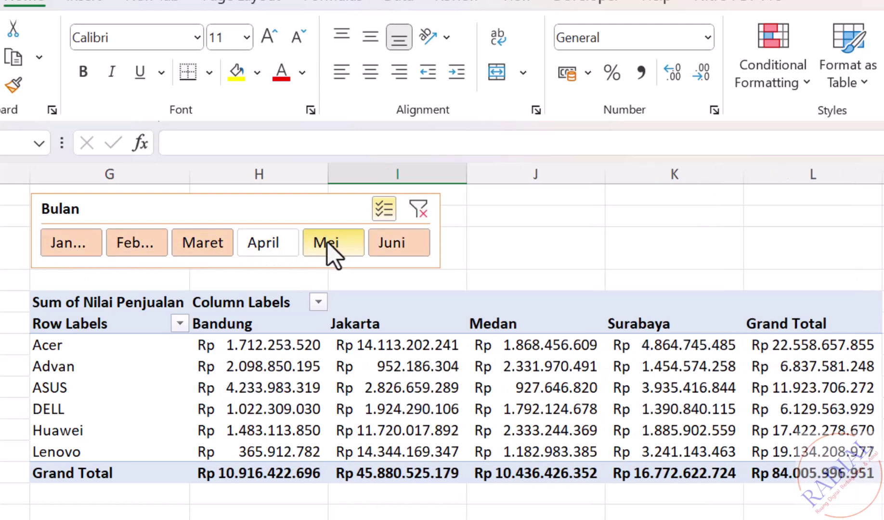
click(332, 245)
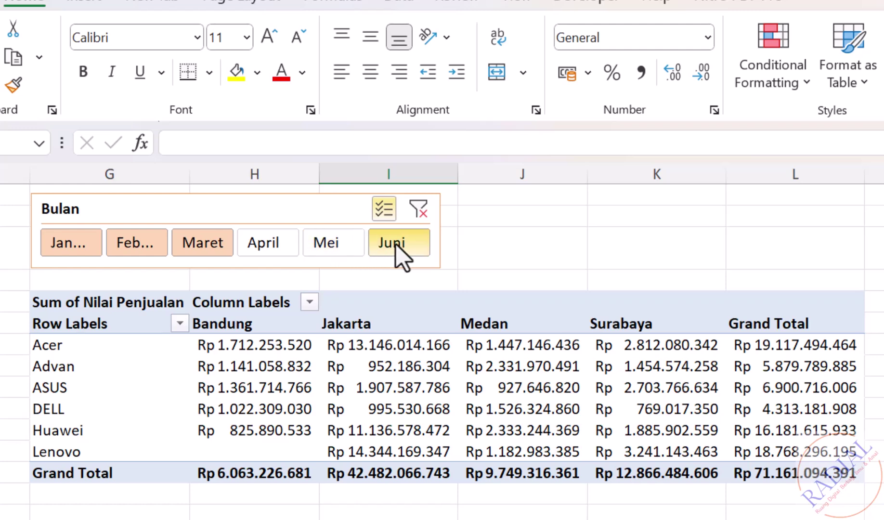
click(203, 241)
click(126, 240)
click(85, 243)
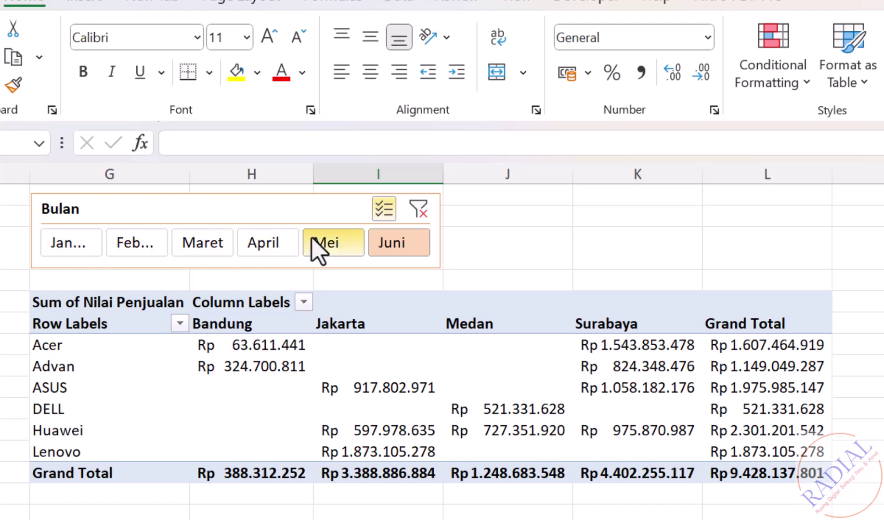
click(330, 245)
click(272, 242)
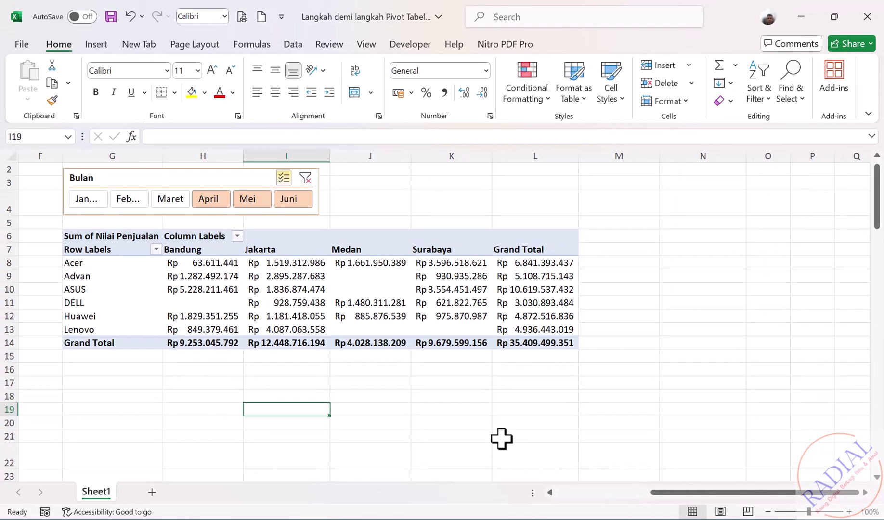
Select a value cell in the PivotTable and clear the Bulan slicer's filter to include all months.
click(399, 300)
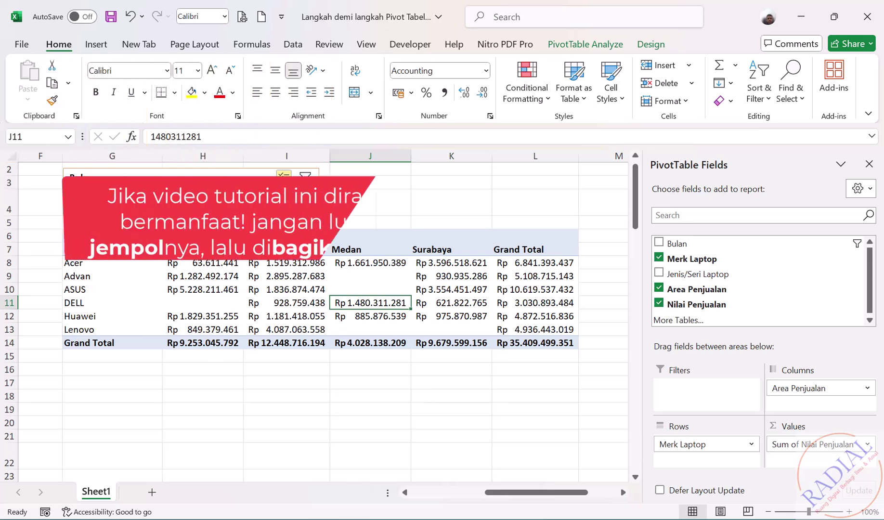
click(305, 178)
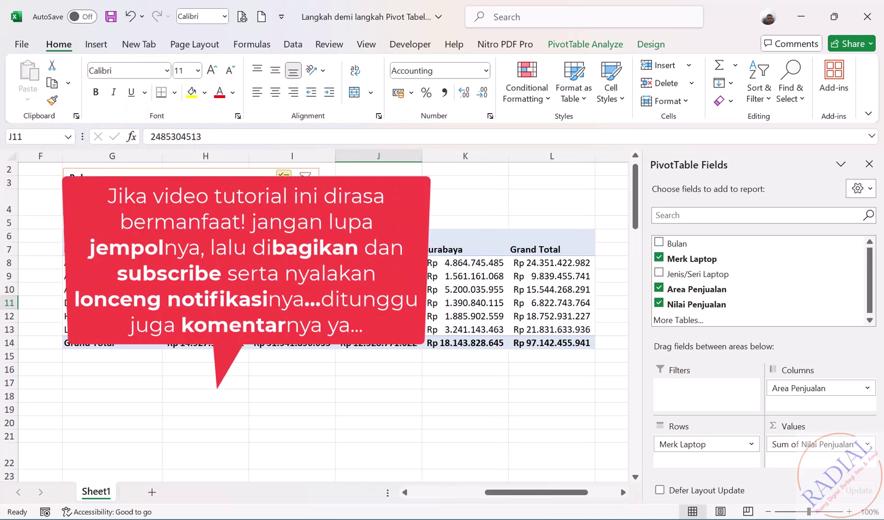